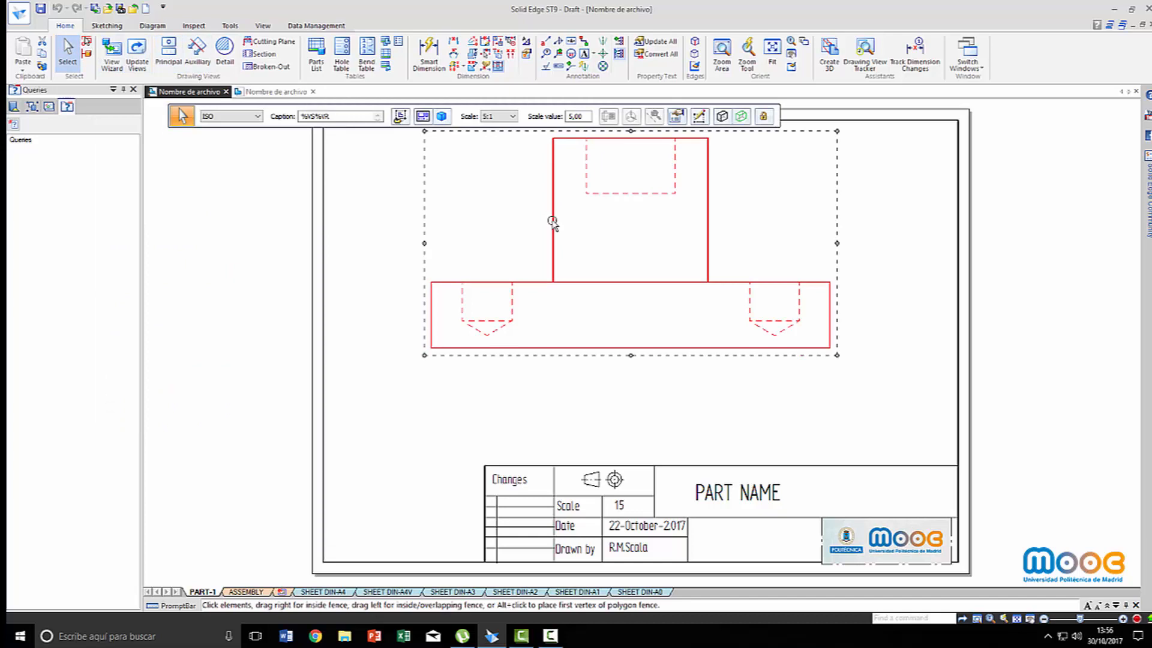
# Step: Set the front drawing view's scale to 2:1 and move the view up to the upper middle of the sheet
pyautogui.rightClick(552, 222)
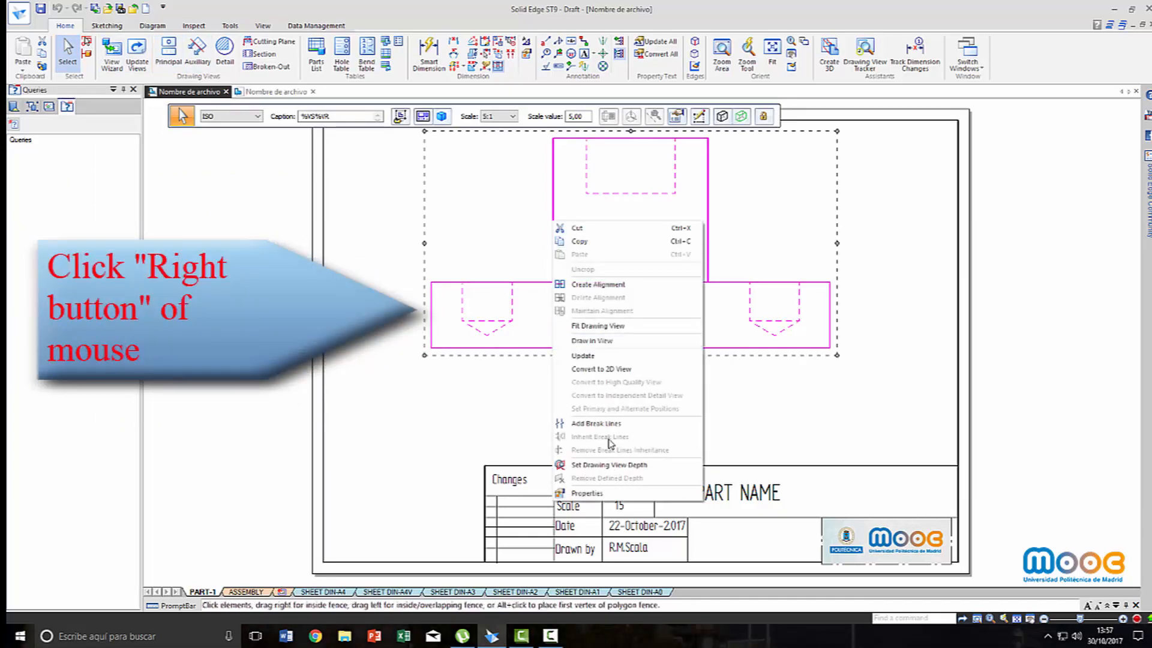
pyautogui.click(609, 493)
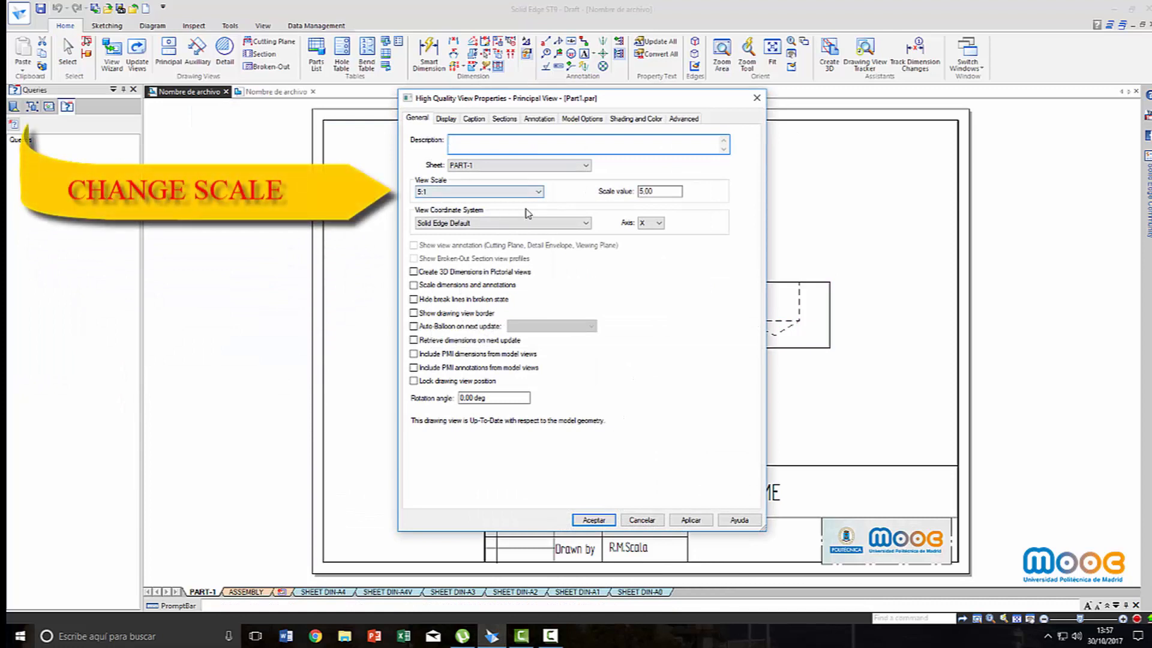
pyautogui.click(538, 192)
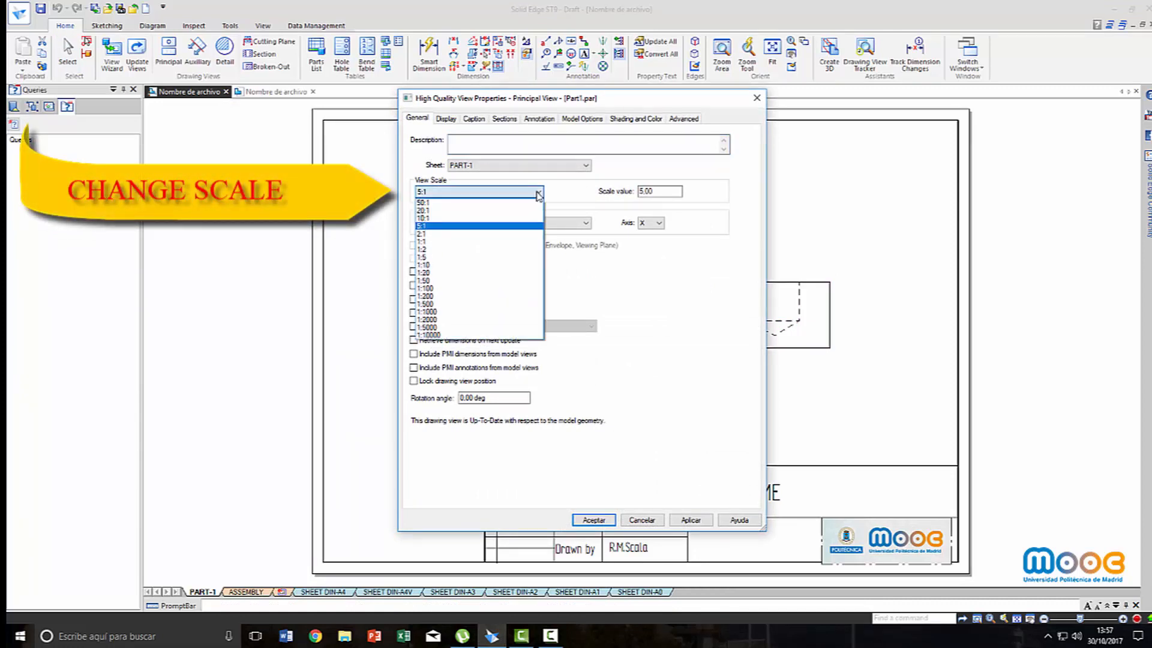
pyautogui.click(432, 234)
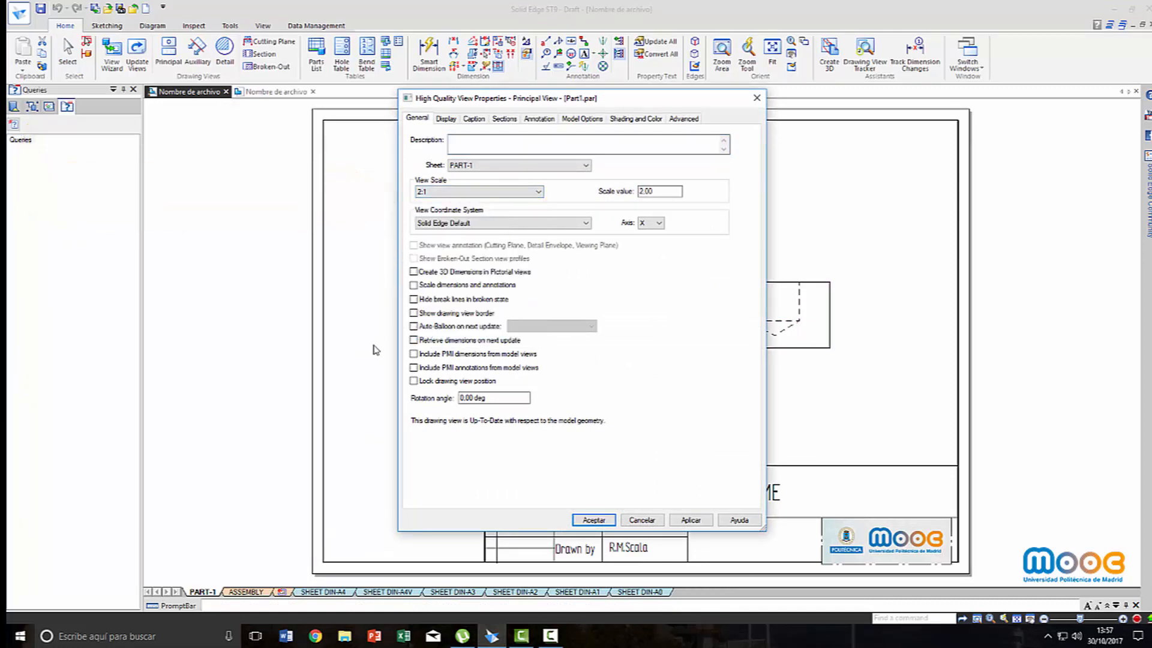
pyautogui.click(593, 520)
pyautogui.moveTo(603, 291); pyautogui.dragTo(606, 263)
pyautogui.click(518, 364)
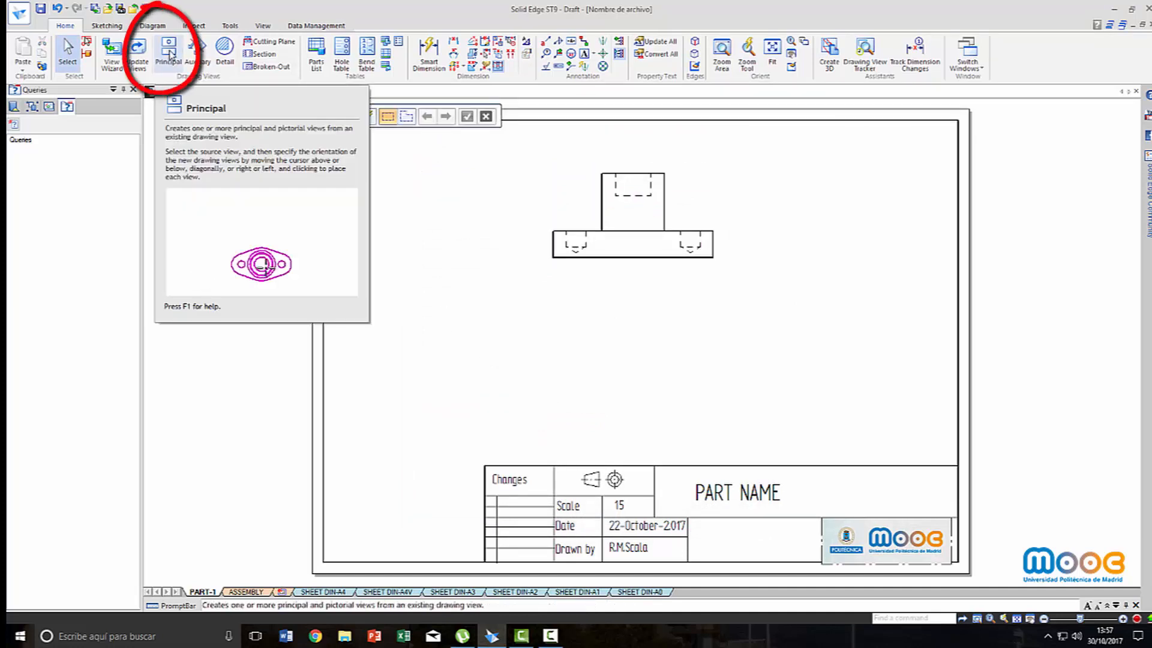
# Step: Create principal views from the front view: a pictorial view diagonally below it and a plan view directly below it
pyautogui.click(170, 56)
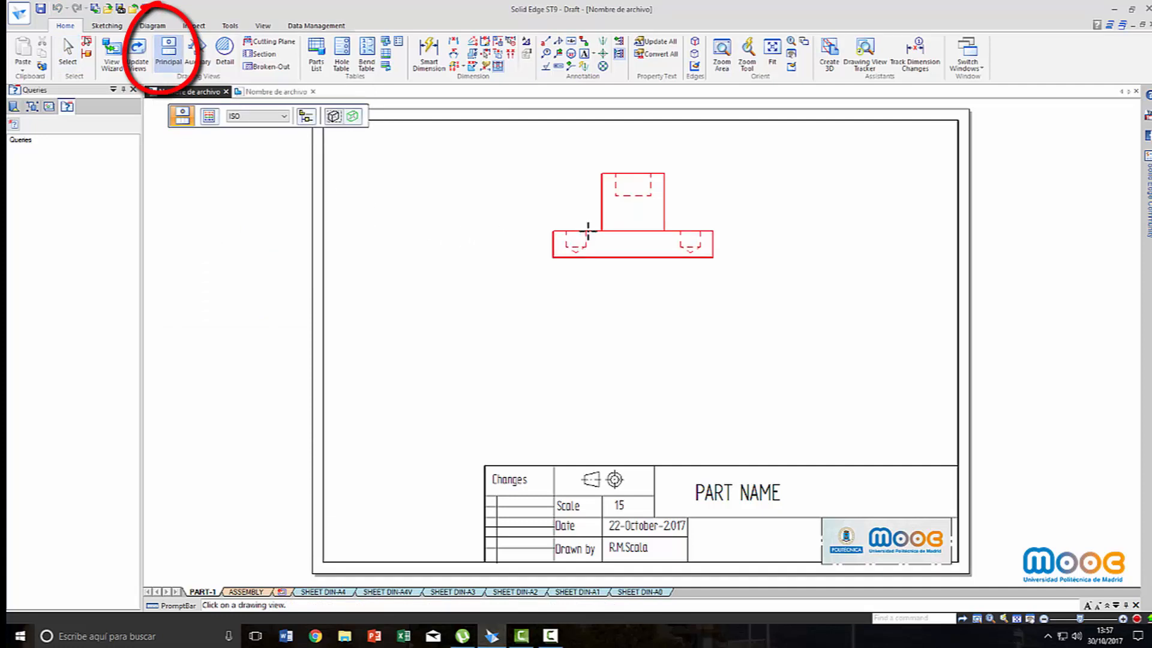
pyautogui.click(587, 230)
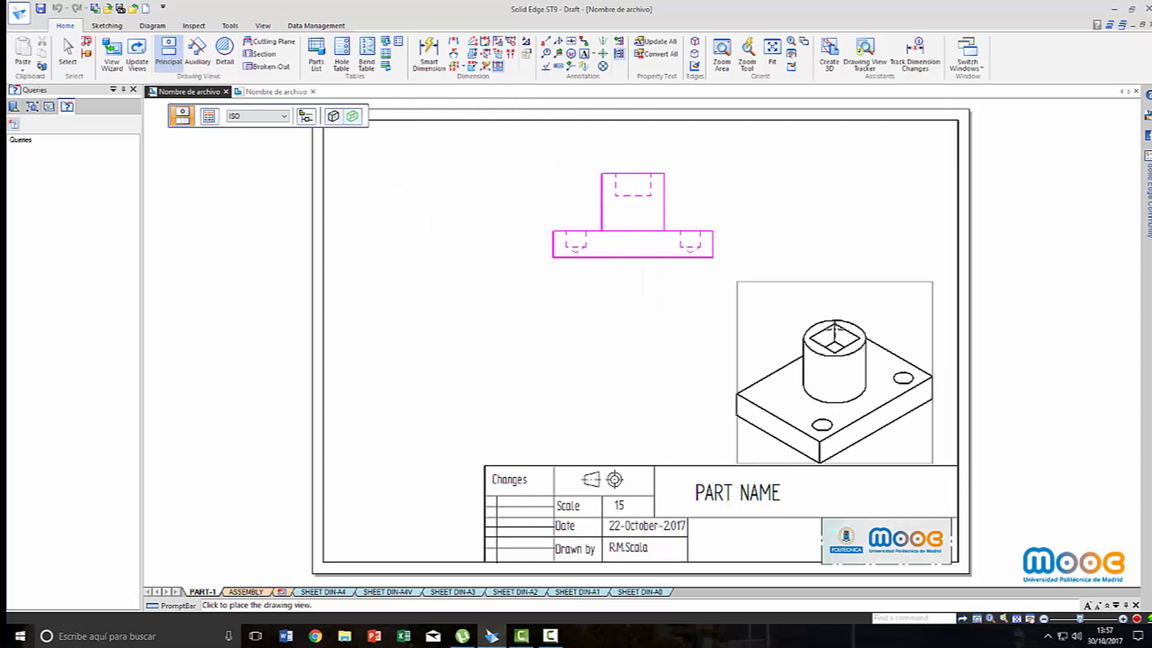
pyautogui.click(834, 329)
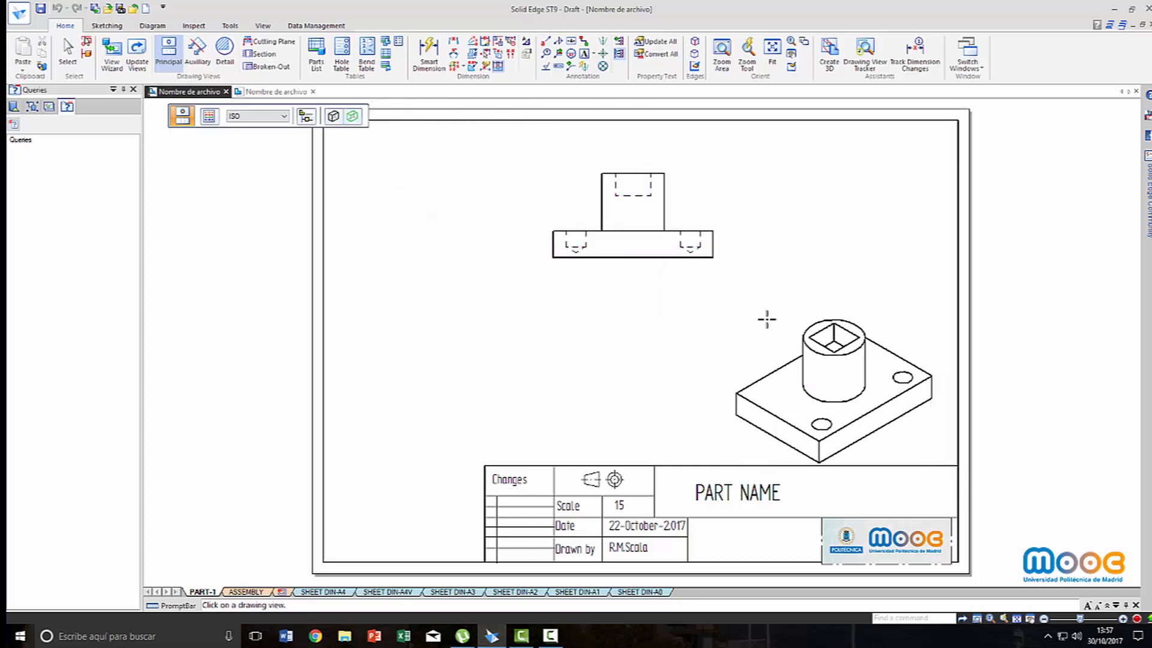
pyautogui.click(169, 54)
pyautogui.click(626, 231)
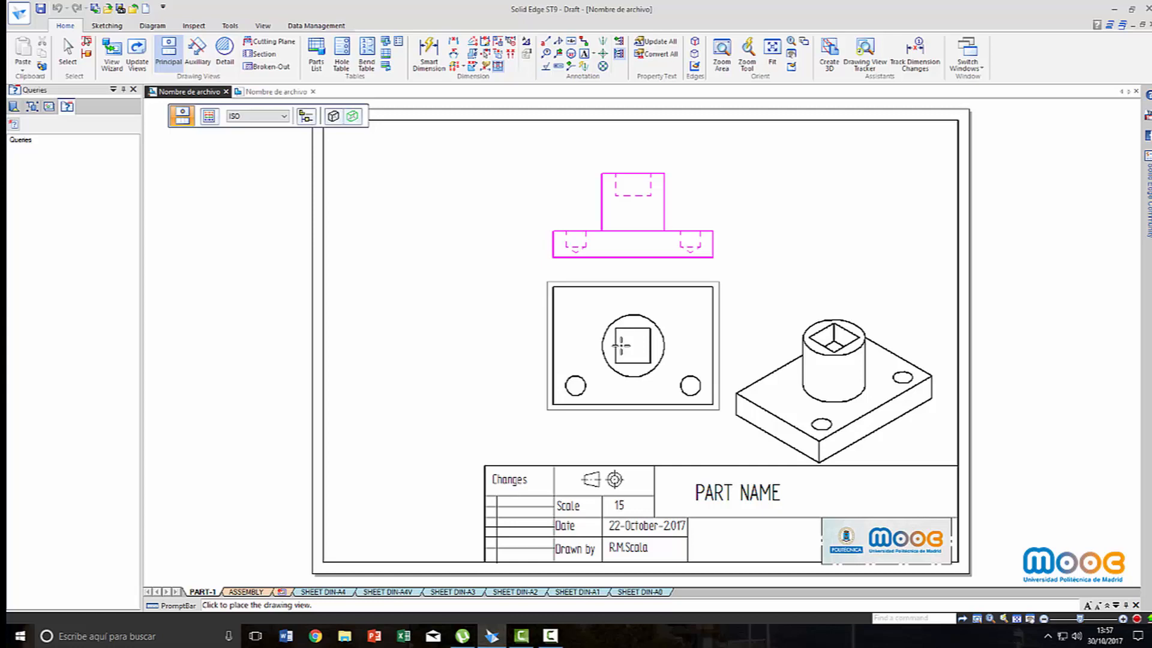
pyautogui.click(622, 346)
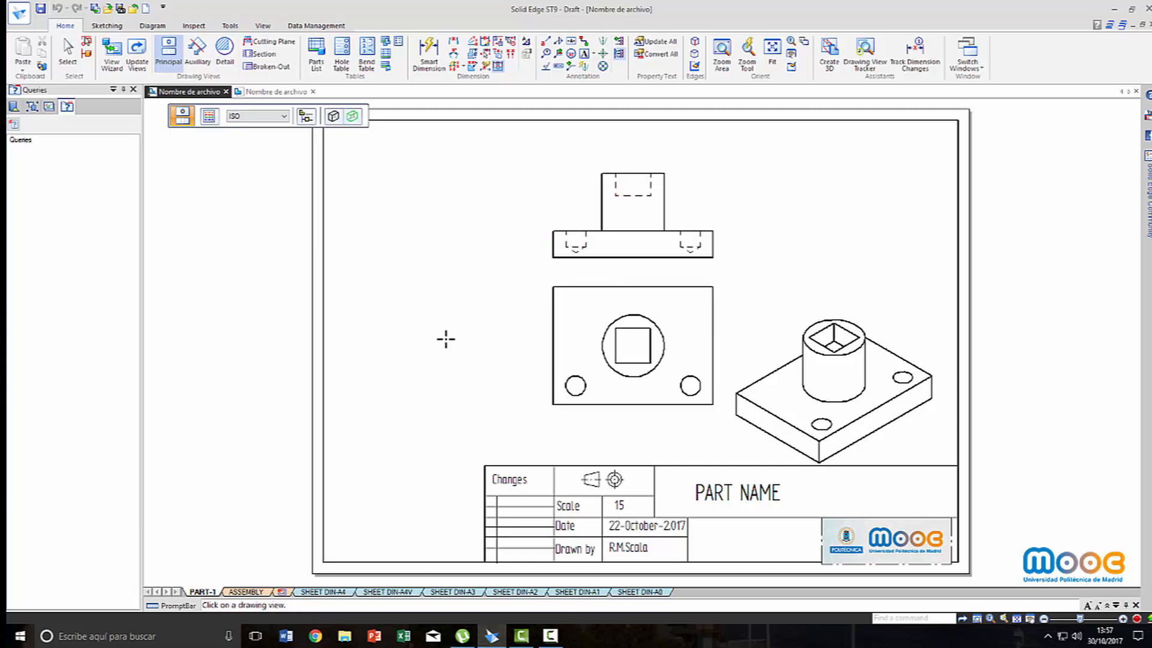
# Step: Place another view of Part1.par in a custom user-defined orientation, rotated to a tilted pictorial angle, beside the existing views
pyautogui.click(113, 60)
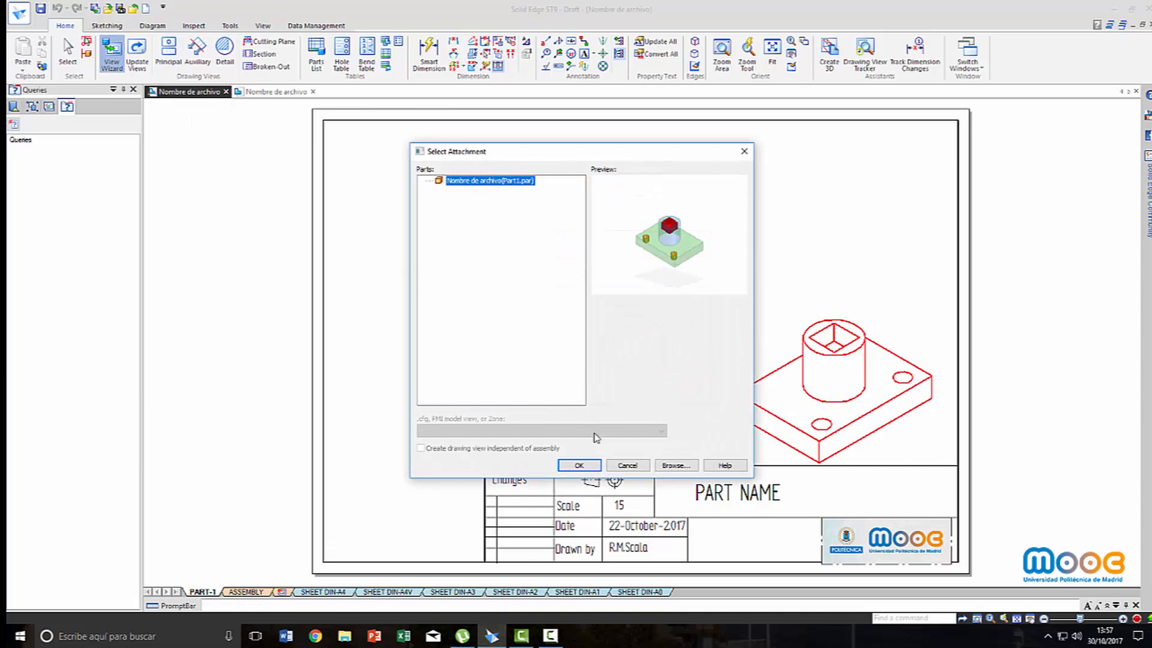
pyautogui.click(579, 465)
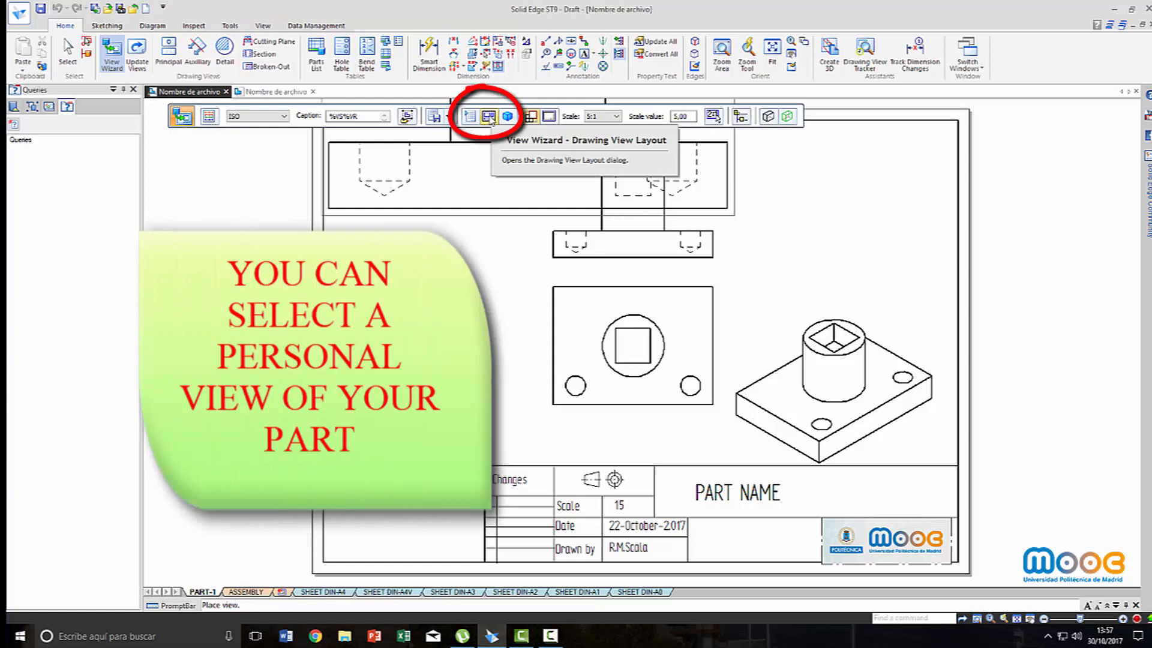
pyautogui.click(490, 119)
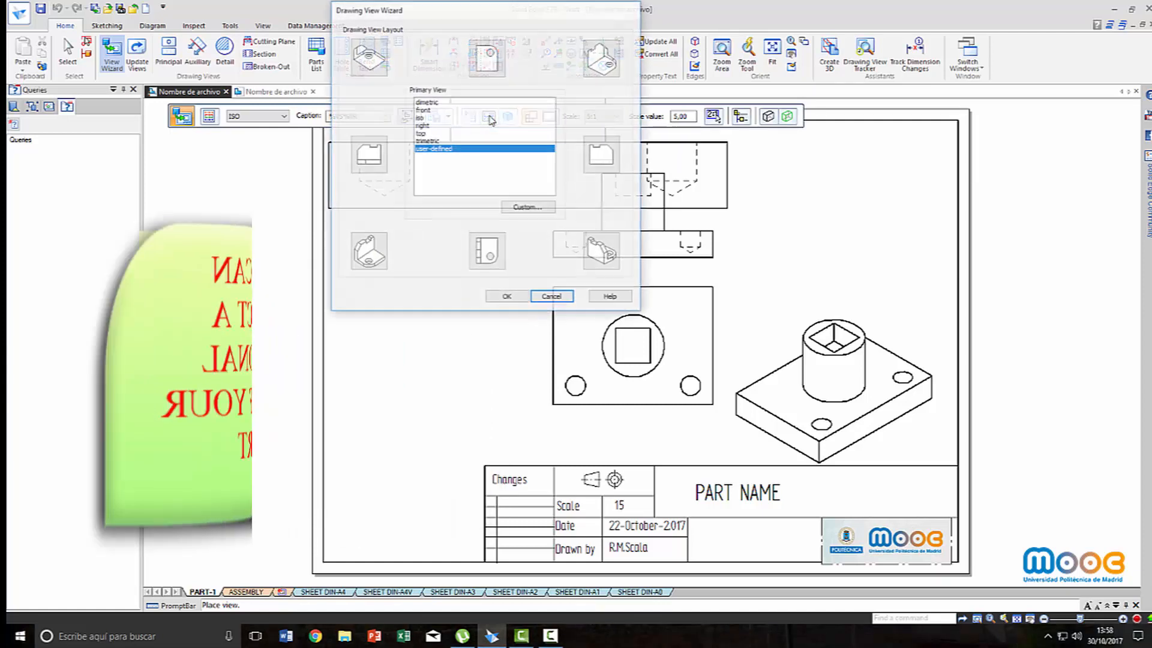
pyautogui.click(519, 209)
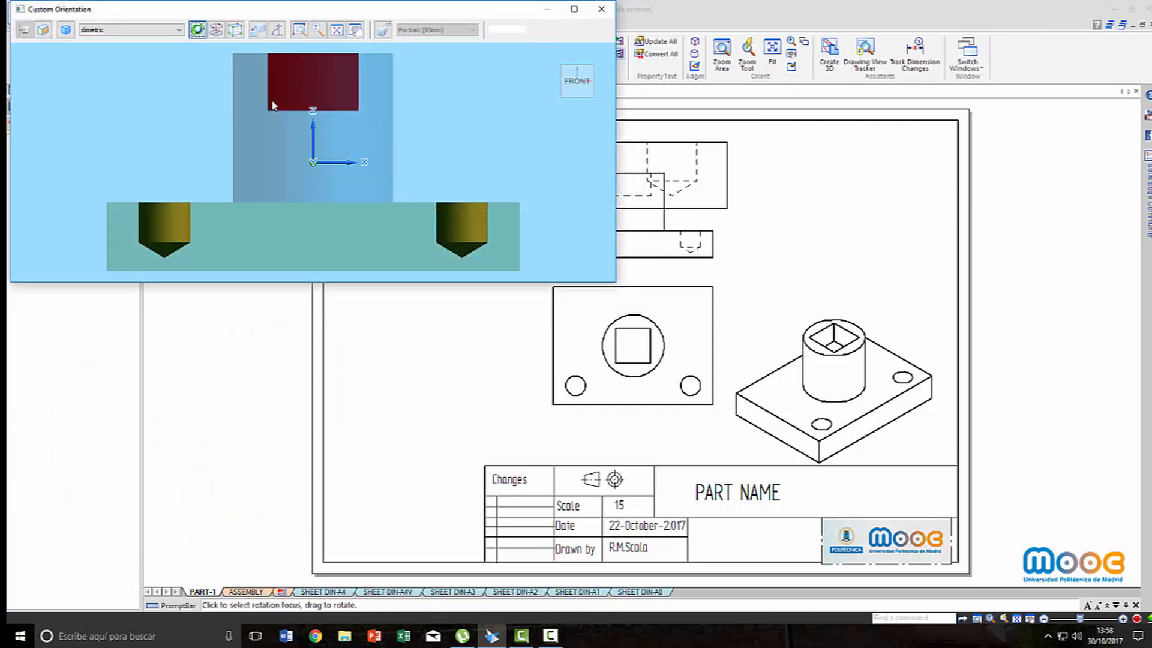
pyautogui.moveTo(353, 165)
pyautogui.mouseDown()
pyautogui.moveTo(336, 185)
pyautogui.moveTo(311, 152)
pyautogui.moveTo(277, 150)
pyautogui.moveTo(344, 150)
pyautogui.mouseUp()
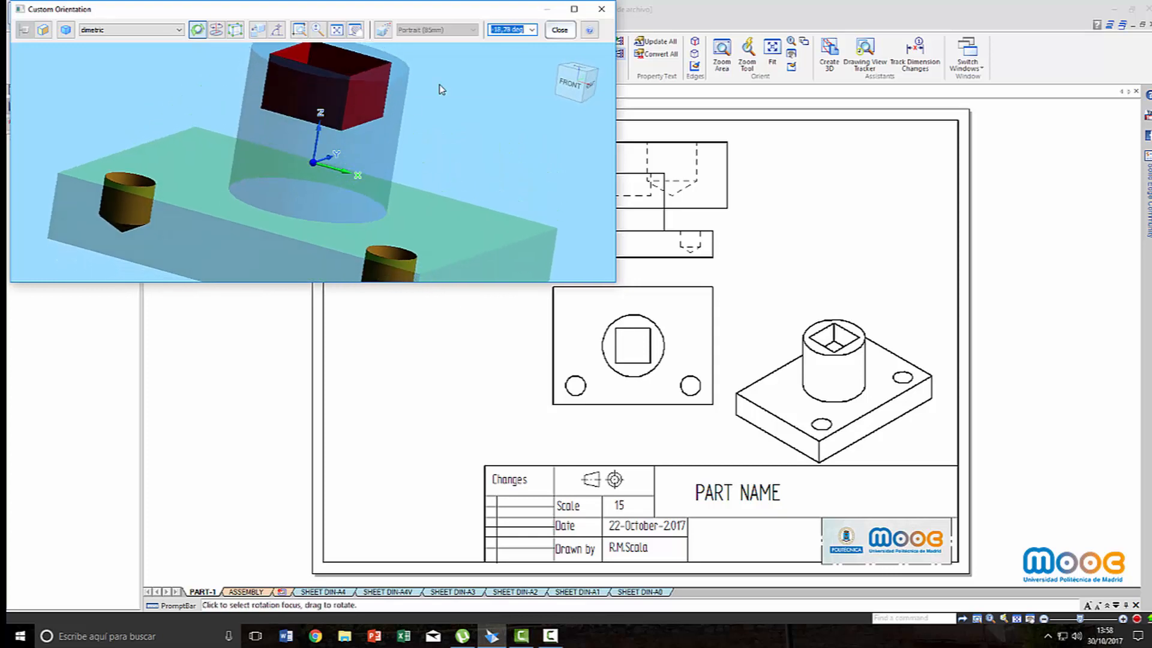
pyautogui.click(560, 30)
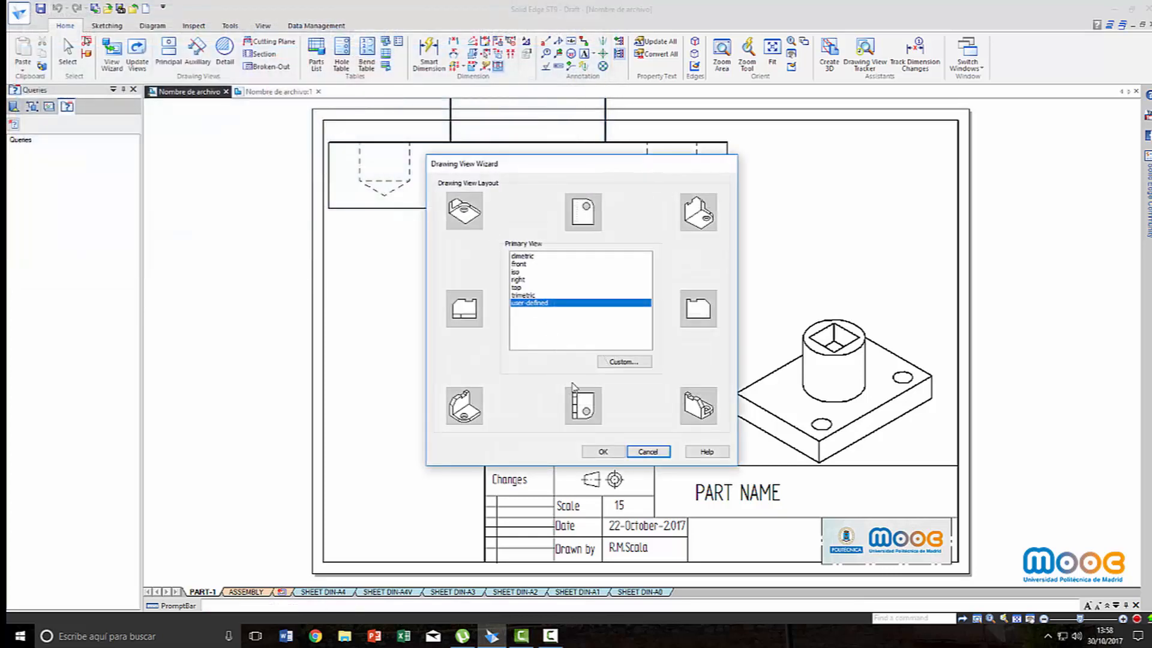
pyautogui.click(618, 454)
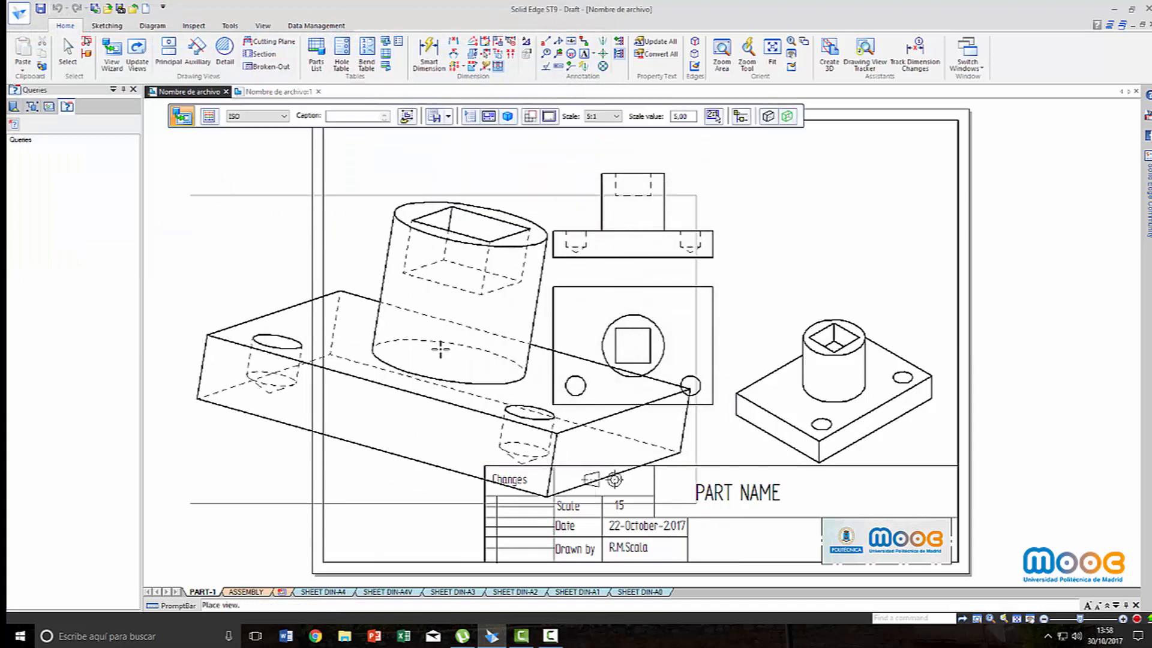
pyautogui.click(350, 331)
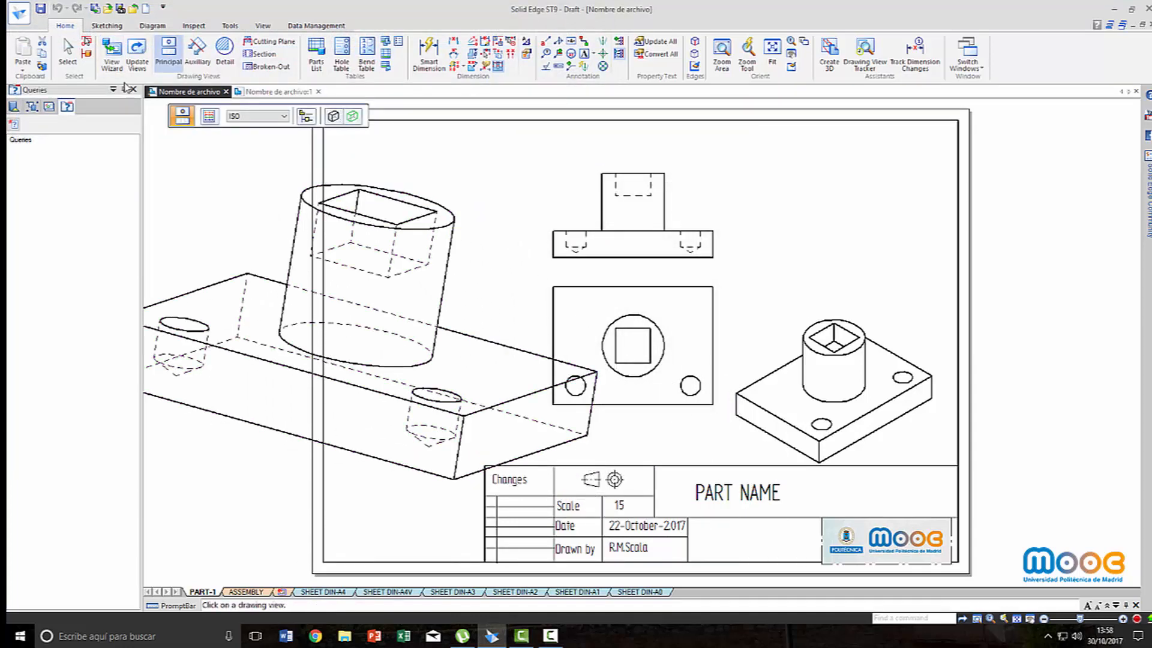
# Step: Delete the oversized custom-oriented view from the sheet
pyautogui.press('Escape')
pyautogui.click(293, 201)
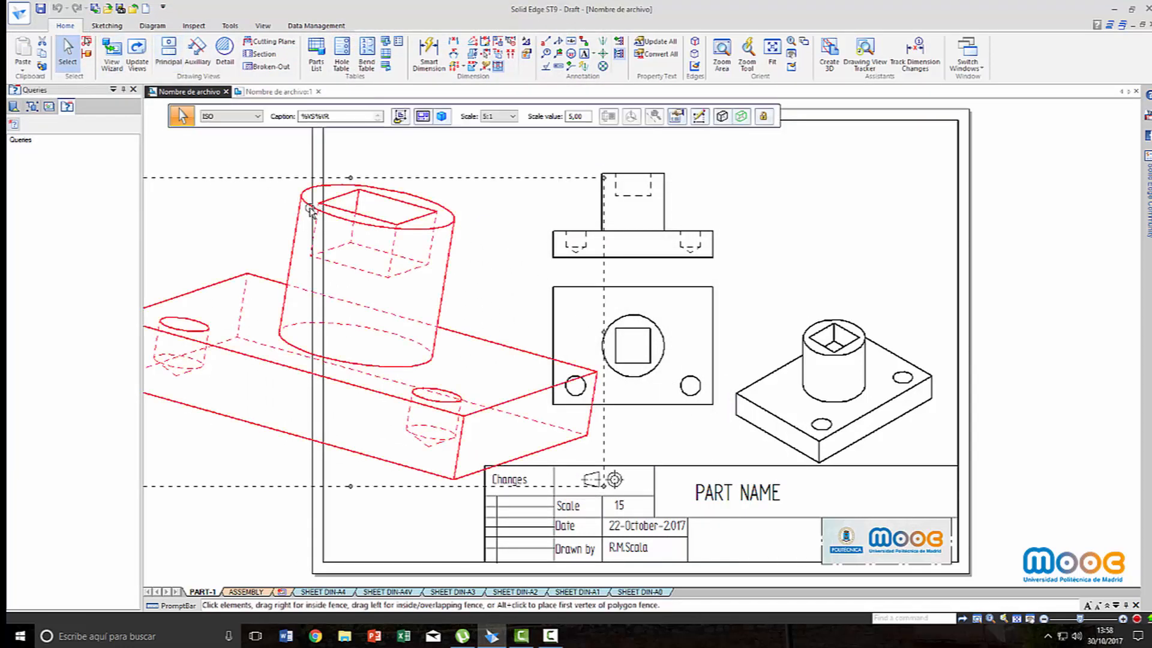
pyautogui.press('Delete')
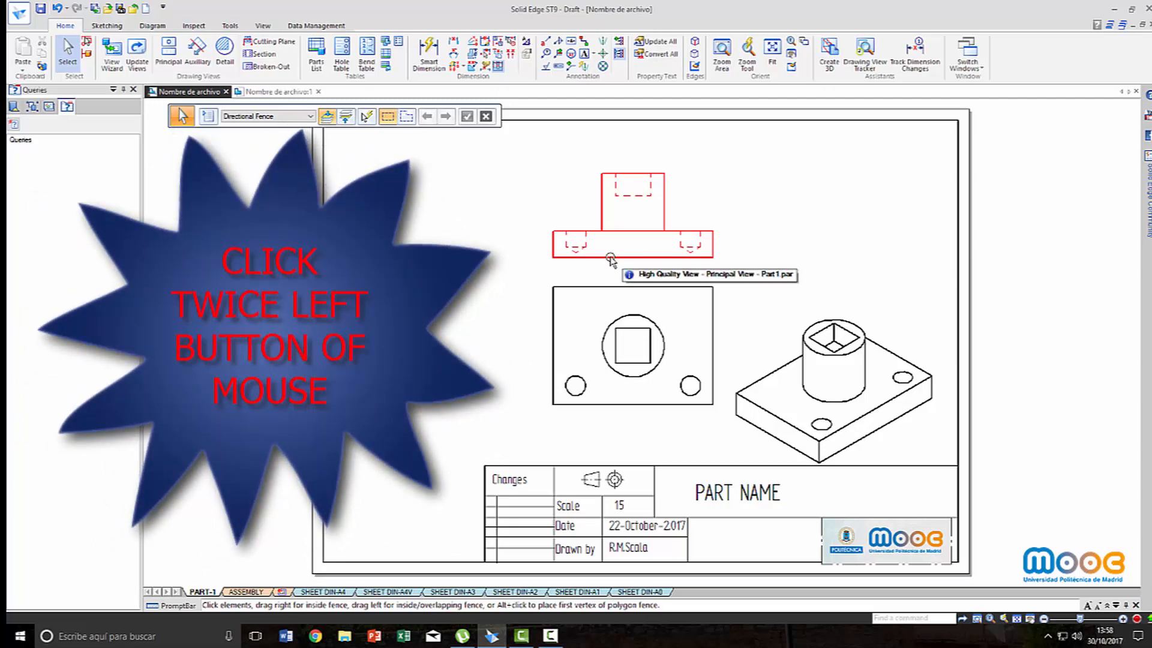
# Step: Open the part model from the front view and round the base plate's four vertical corner edges with a 5 mm radius
pyautogui.doubleClick(610, 259)
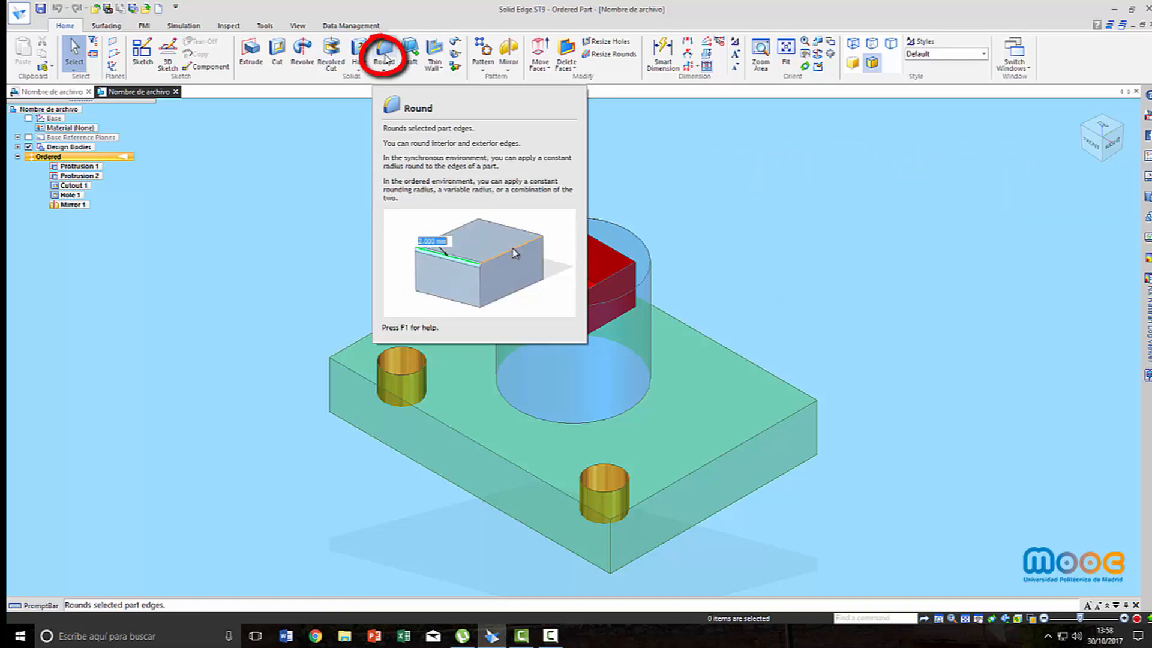
pyautogui.click(384, 58)
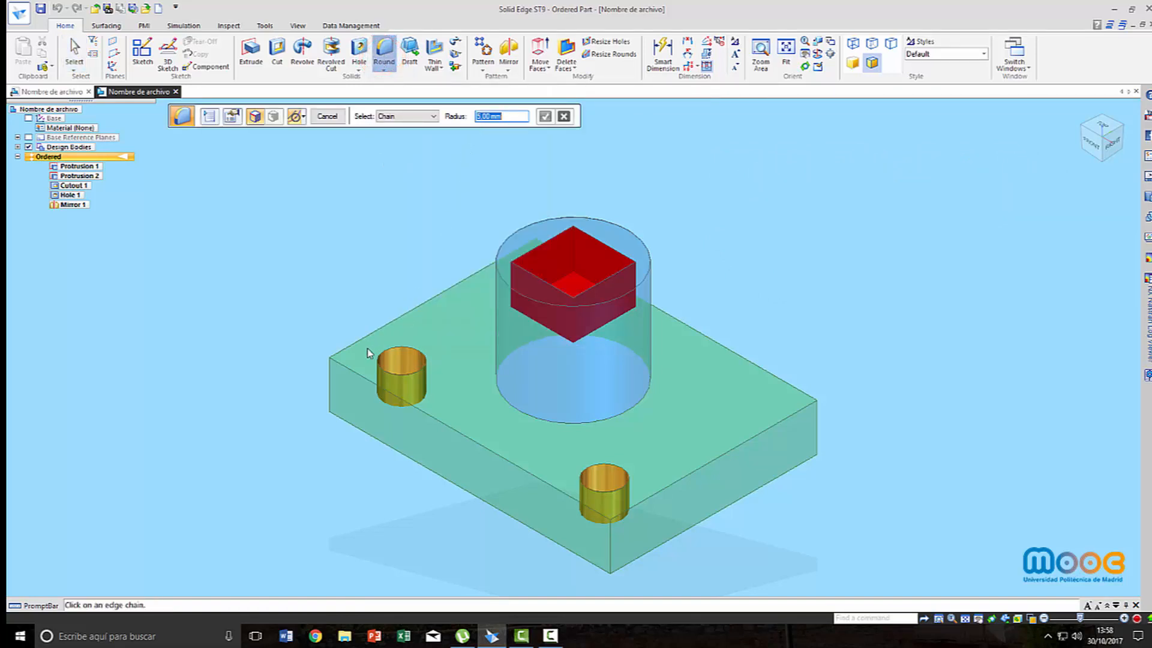
pyautogui.click(360, 444)
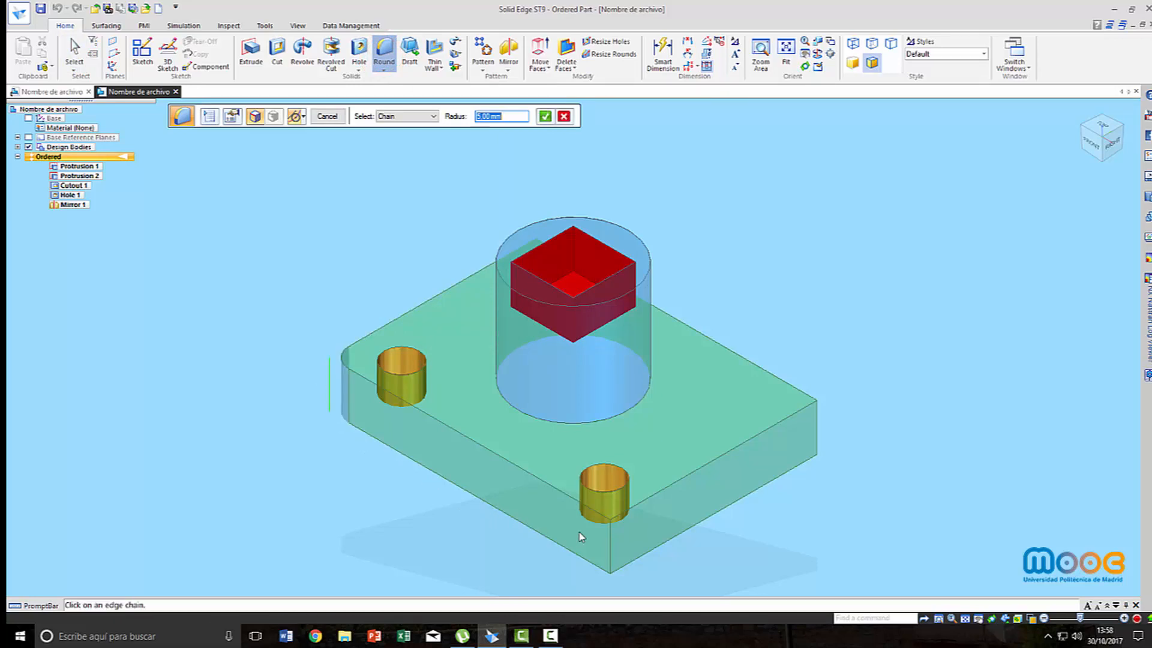
pyautogui.click(612, 538)
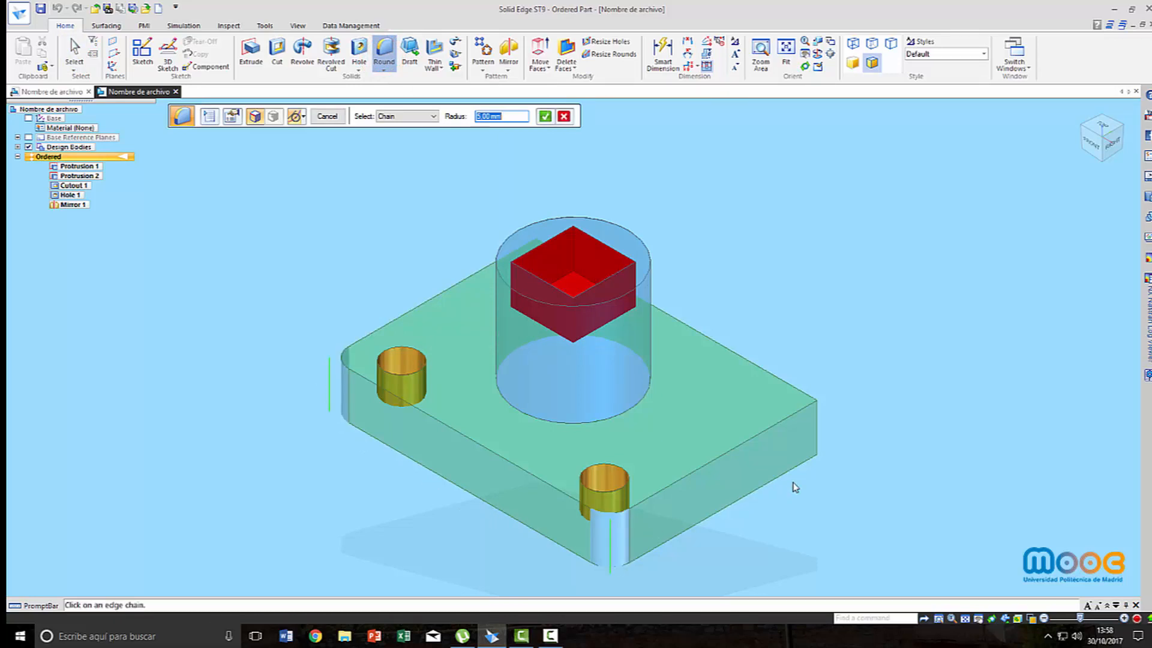
pyautogui.click(818, 437)
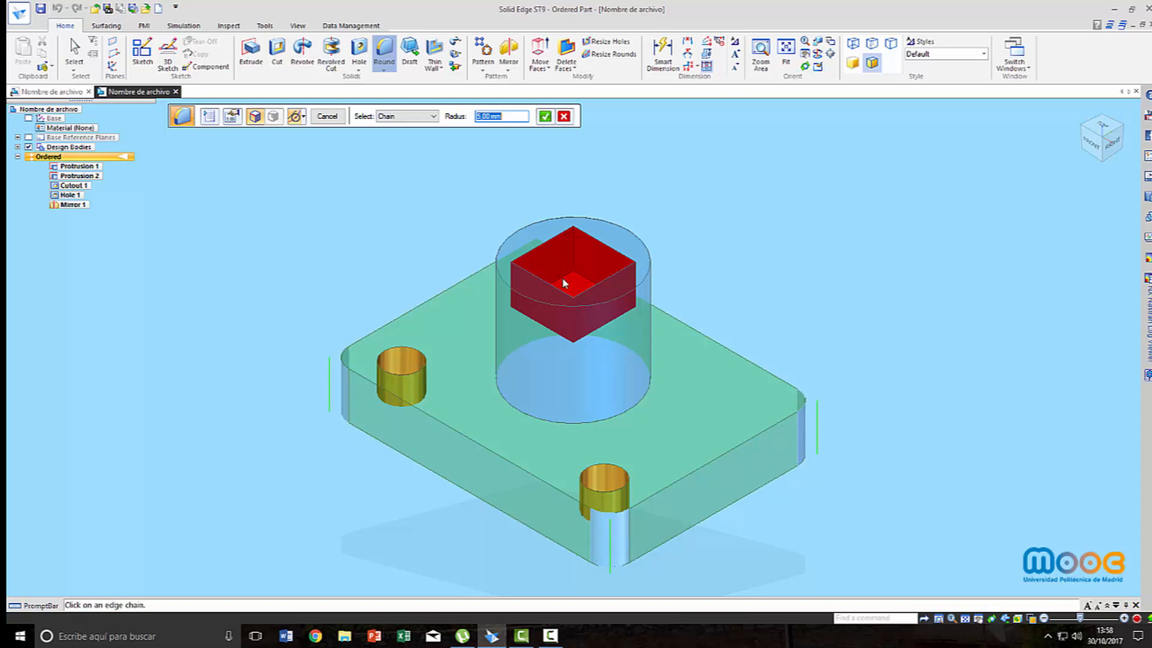
pyautogui.rightClick(535, 242)
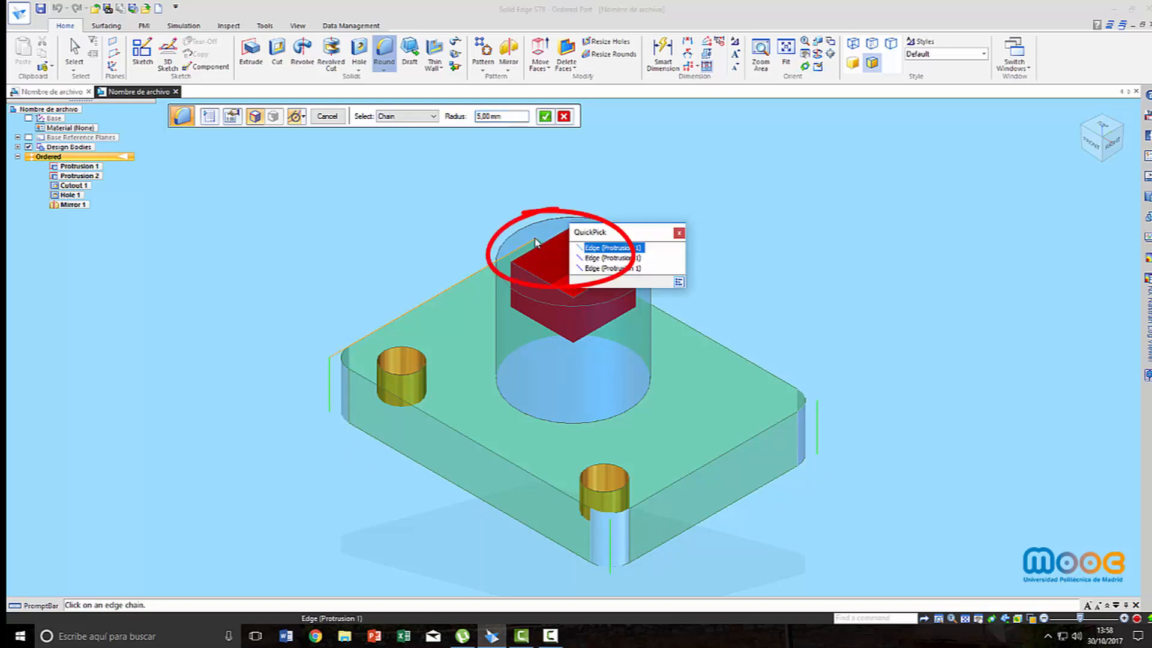
pyautogui.click(605, 258)
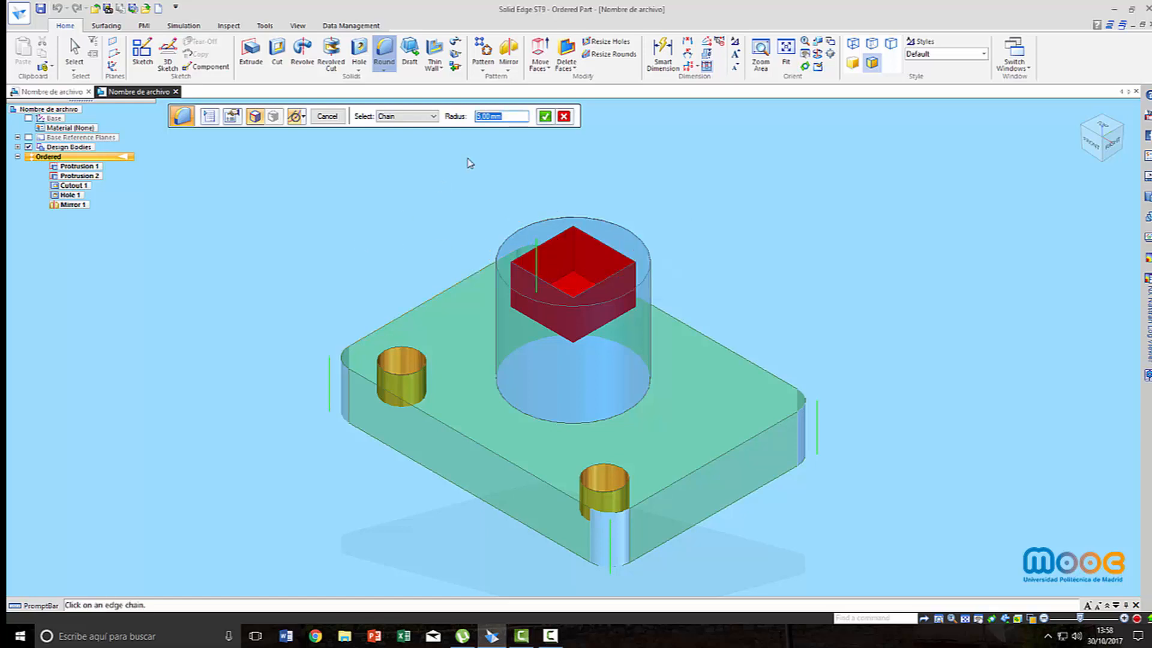
pyautogui.click(544, 116)
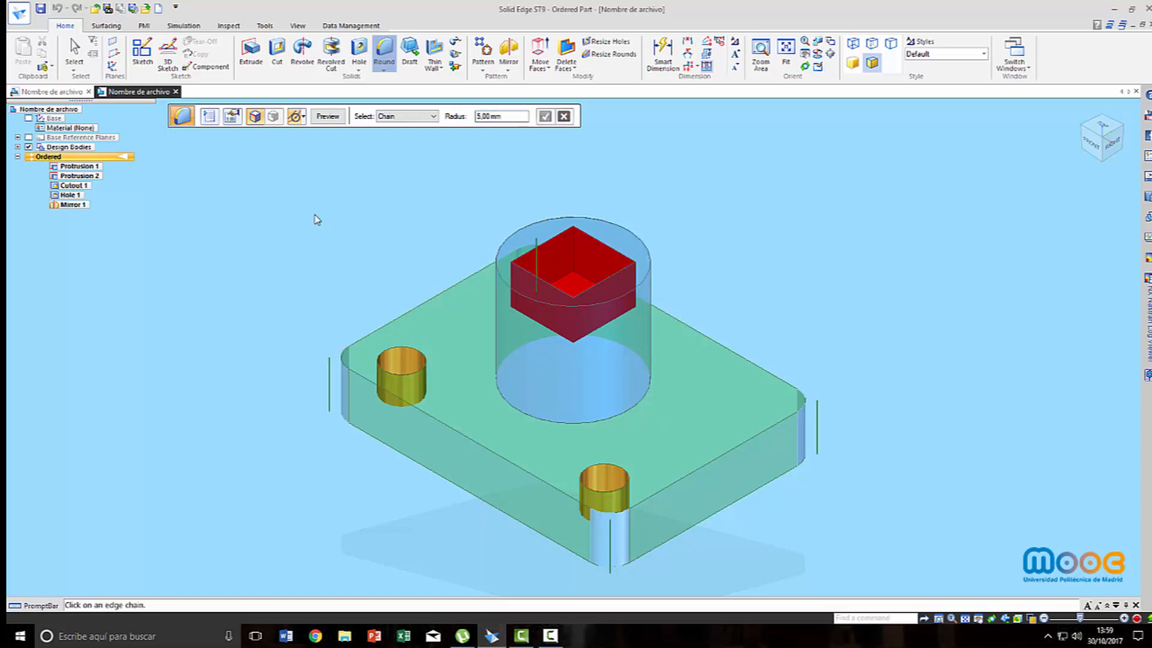
pyautogui.click(327, 116)
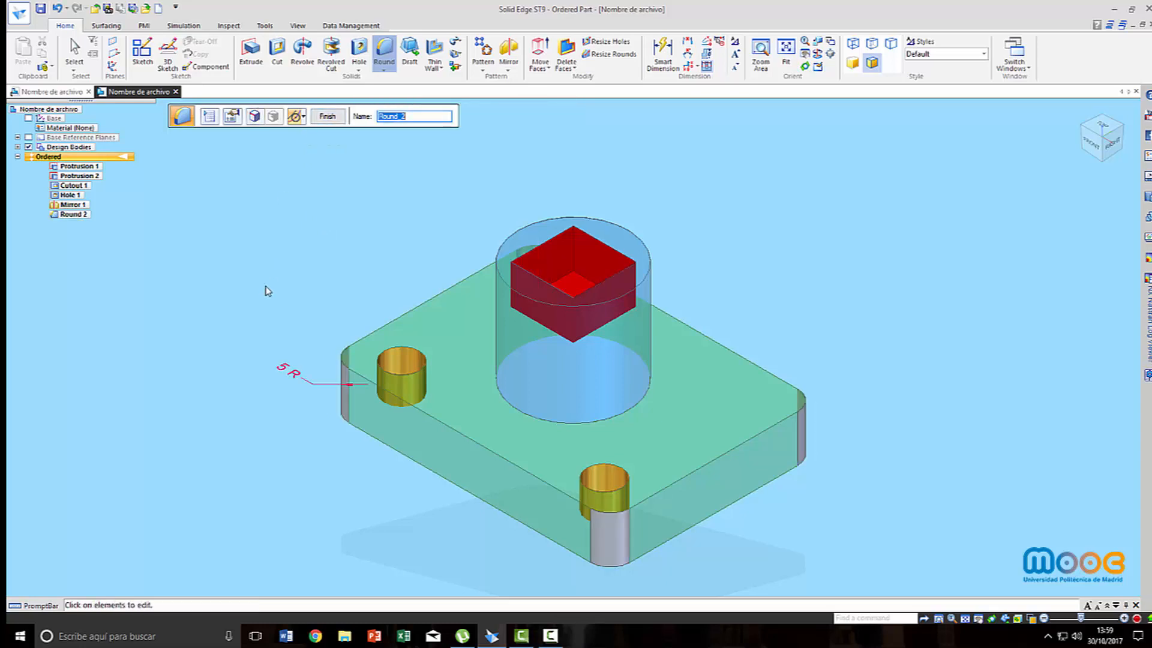
pyautogui.click(327, 116)
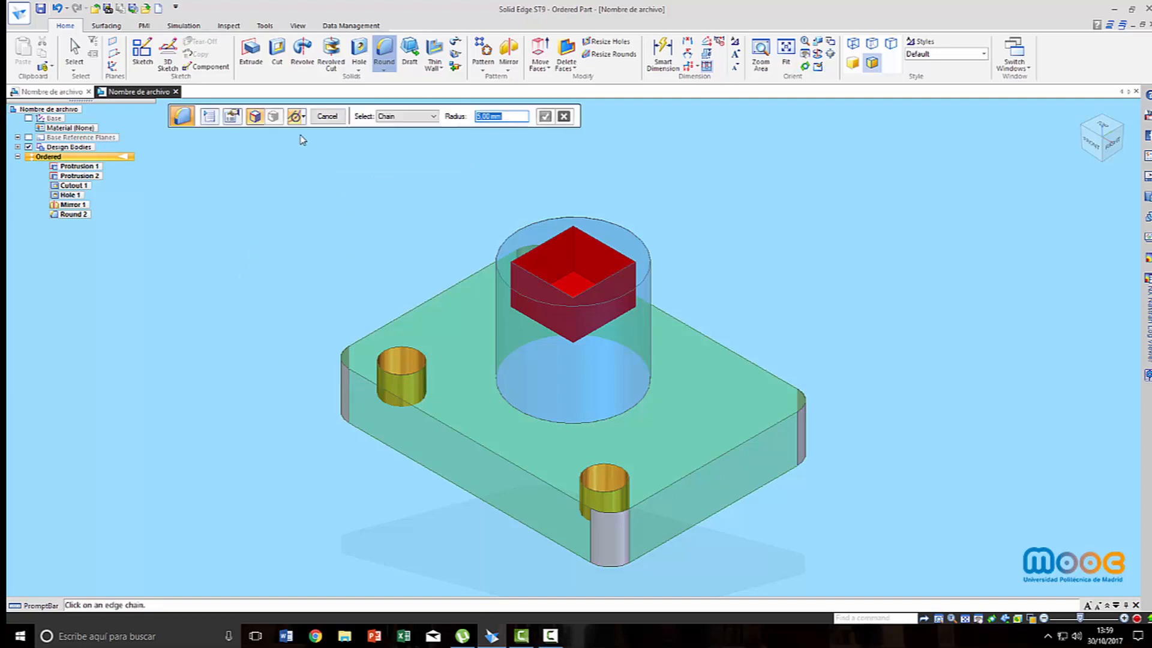
# Step: Paint the base plate's corner rounds with the Green (glass) style using Part Painter with feature selection
pyautogui.click(298, 25)
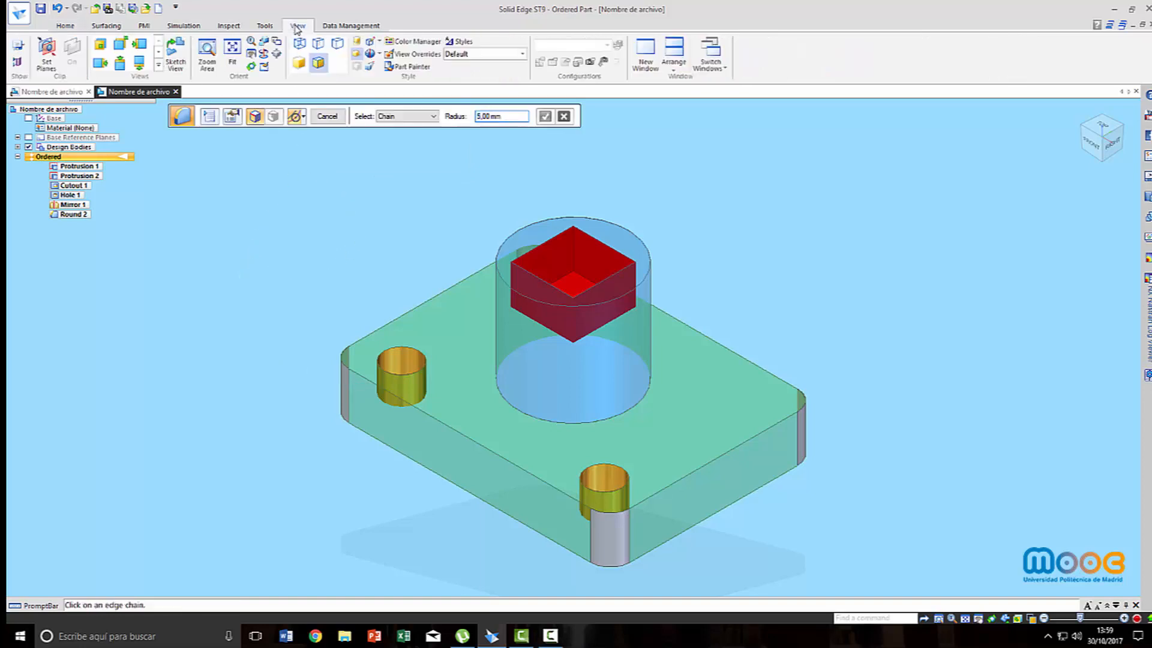
pyautogui.click(418, 71)
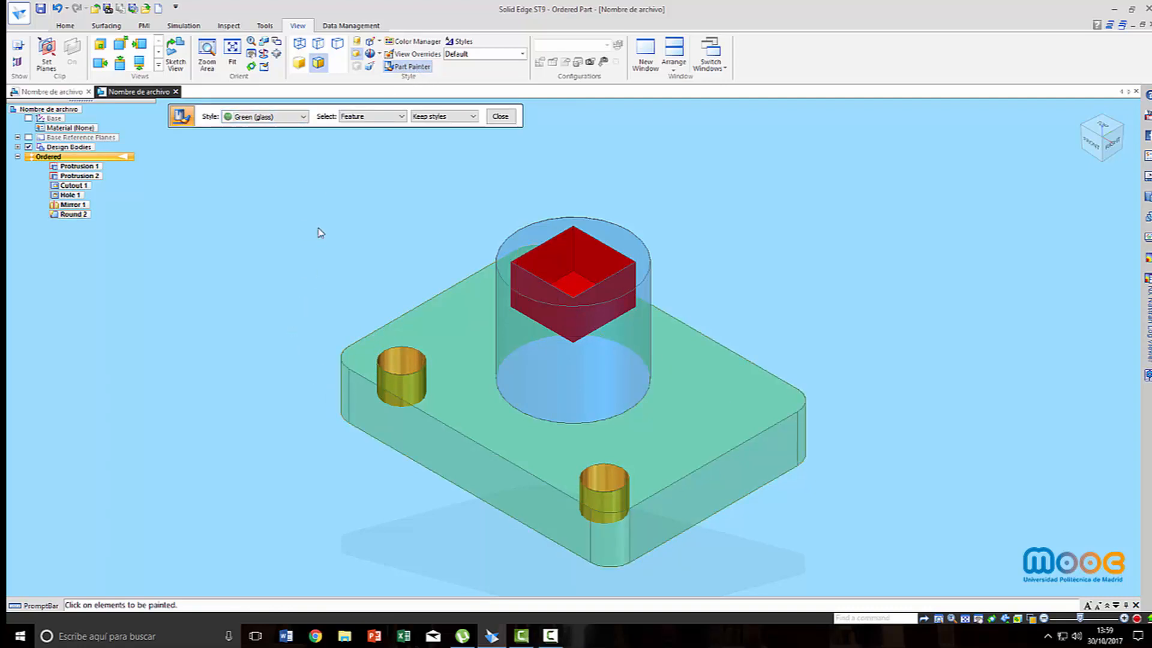
pyautogui.click(500, 117)
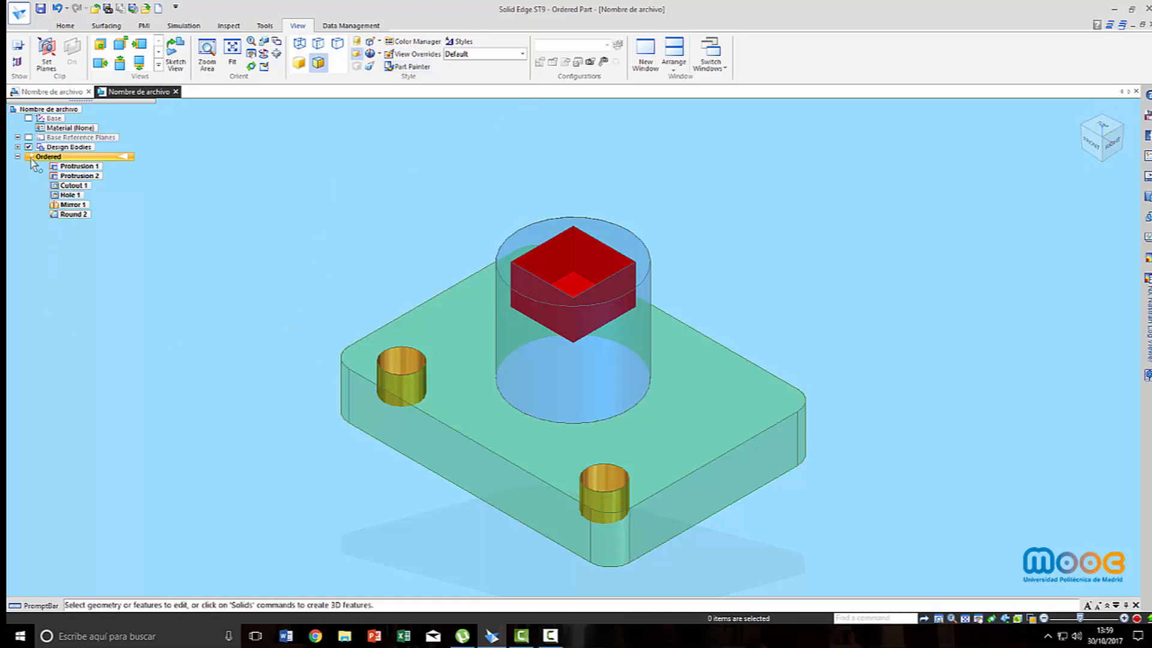
# Step: Show the part's base reference planes
pyautogui.click(28, 137)
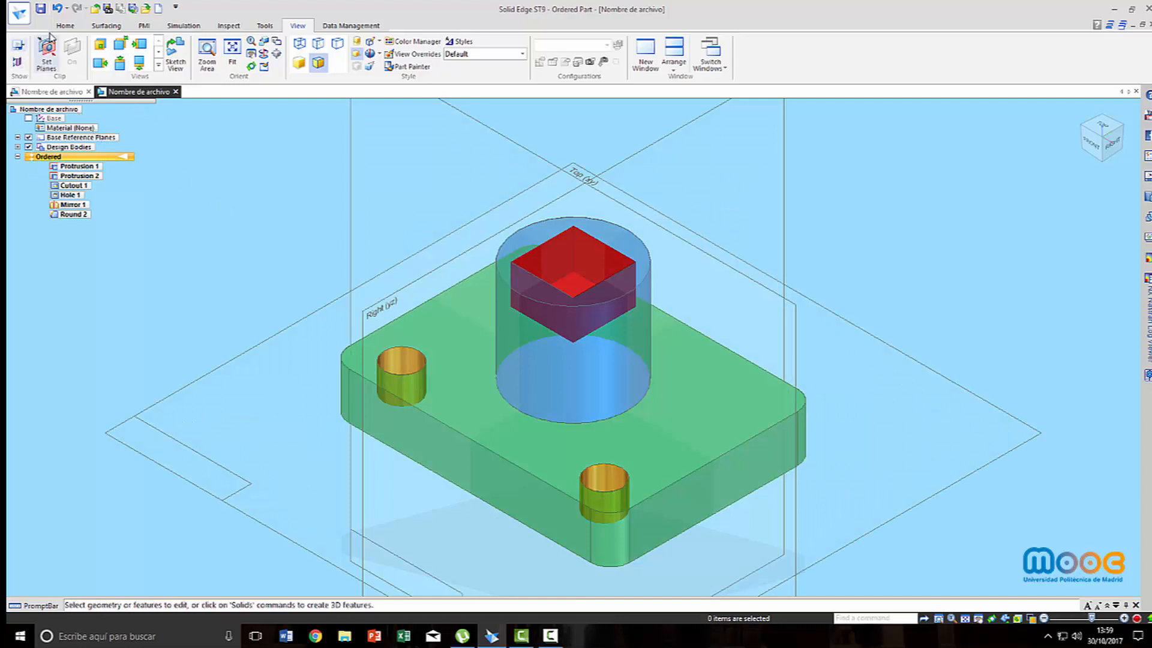
pyautogui.click(66, 26)
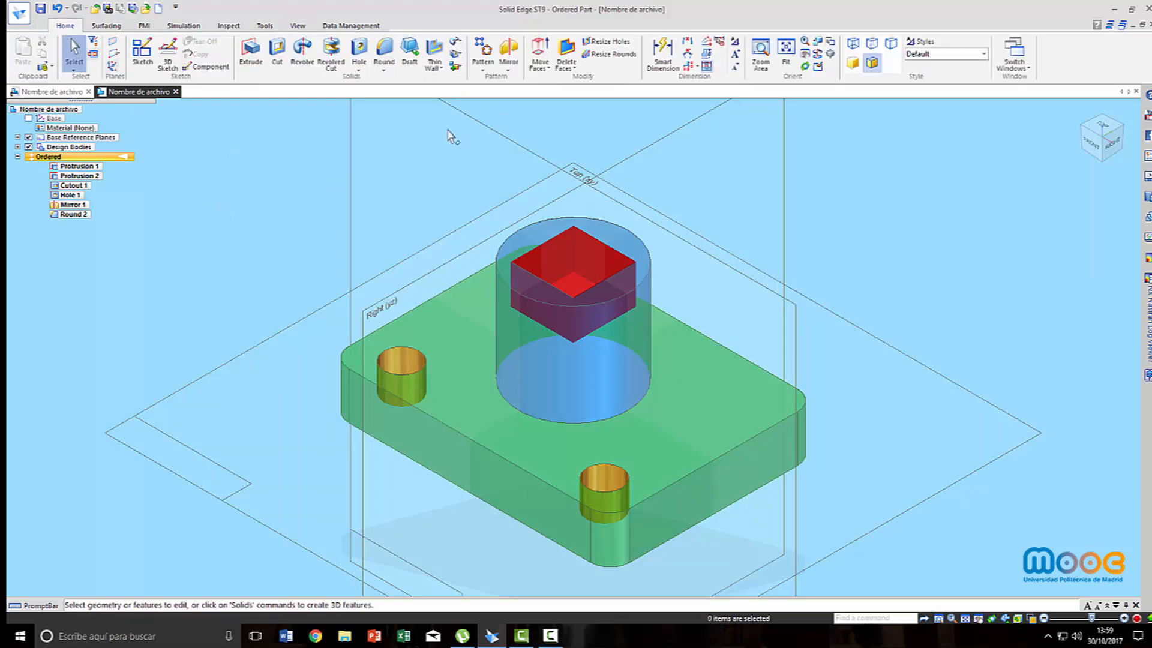
# Step: Mirror the base plate's two existing holes about the Front (xz) reference plane
pyautogui.click(508, 53)
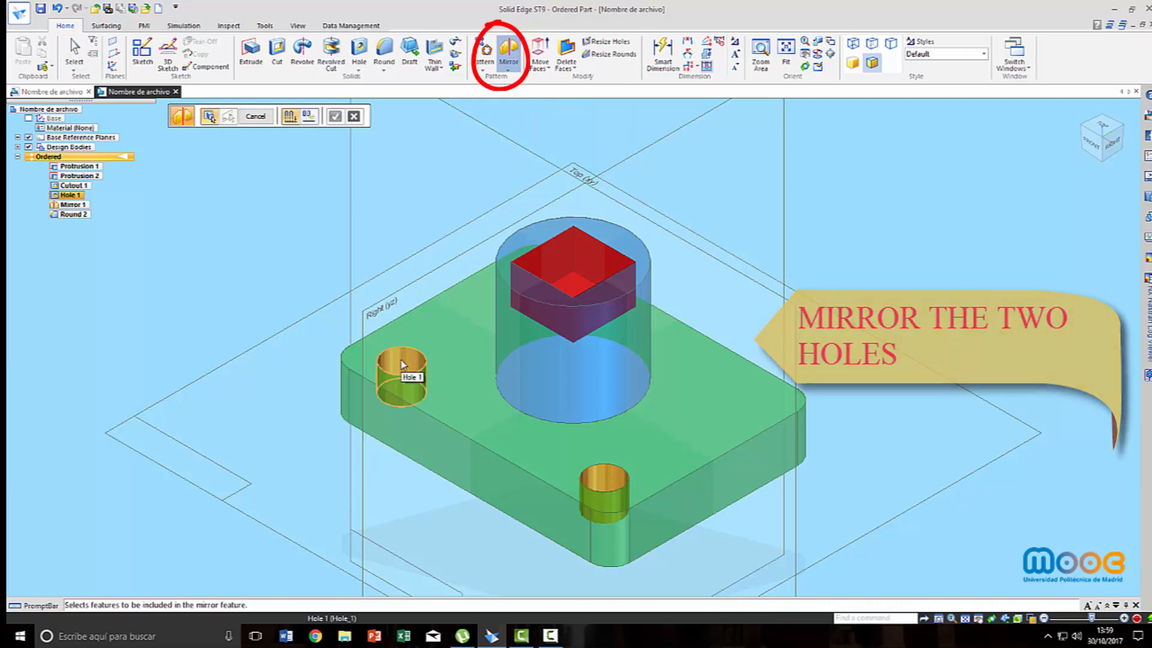
pyautogui.click(440, 396)
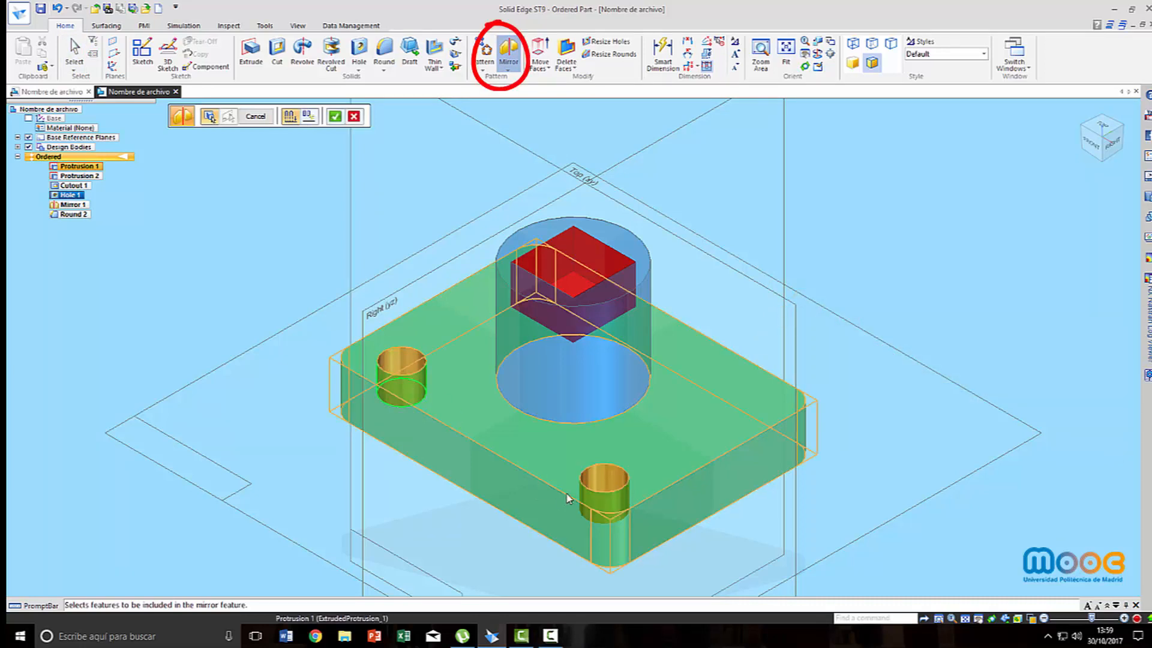
pyautogui.click(604, 470)
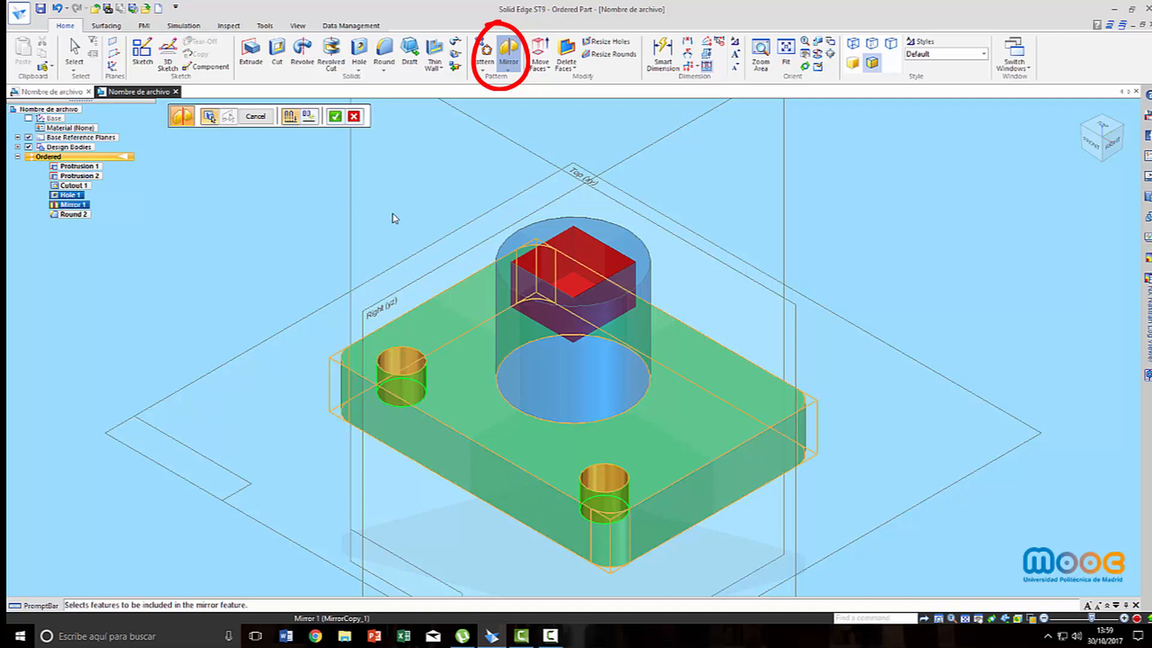
pyautogui.click(338, 117)
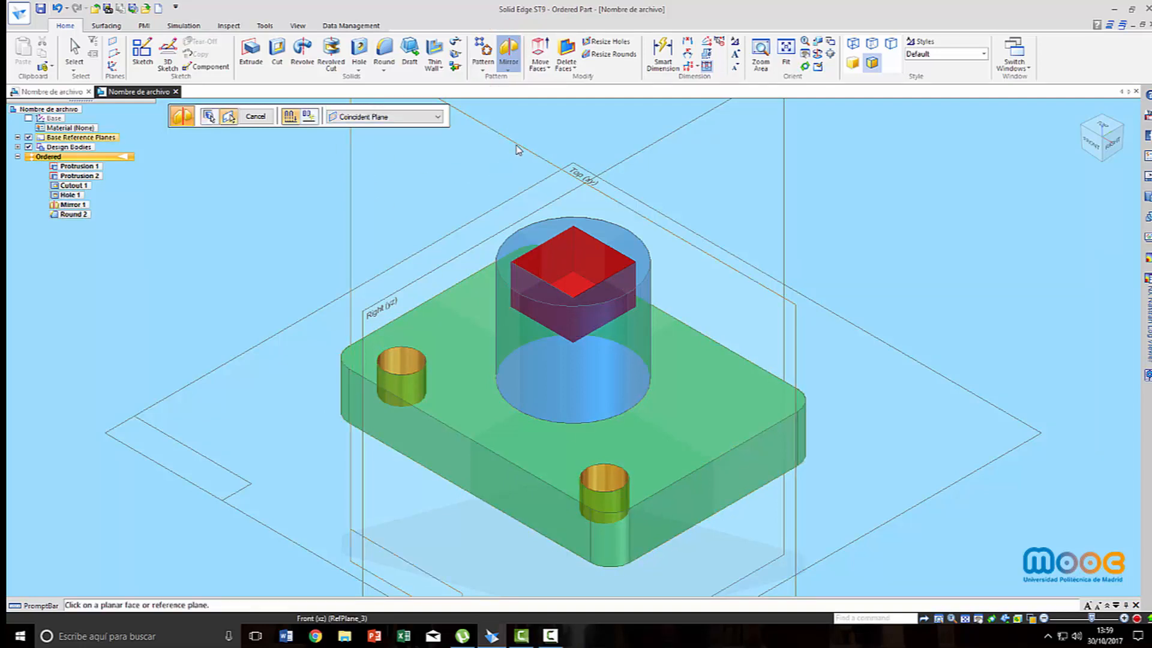
pyautogui.click(468, 178)
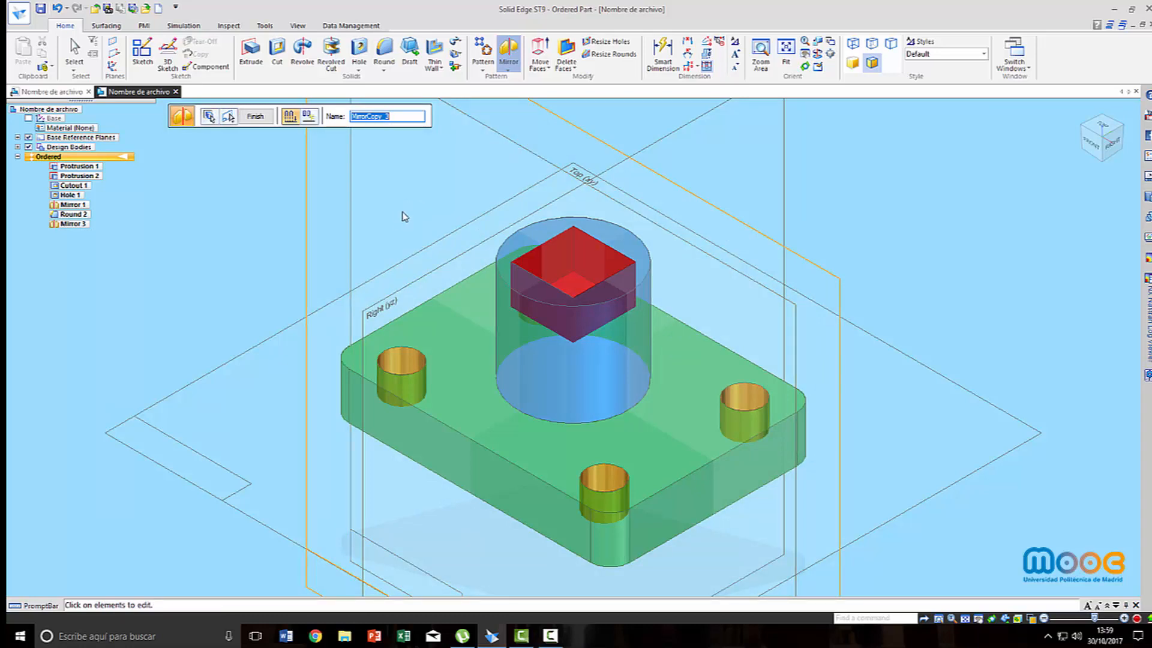
pyautogui.click(255, 116)
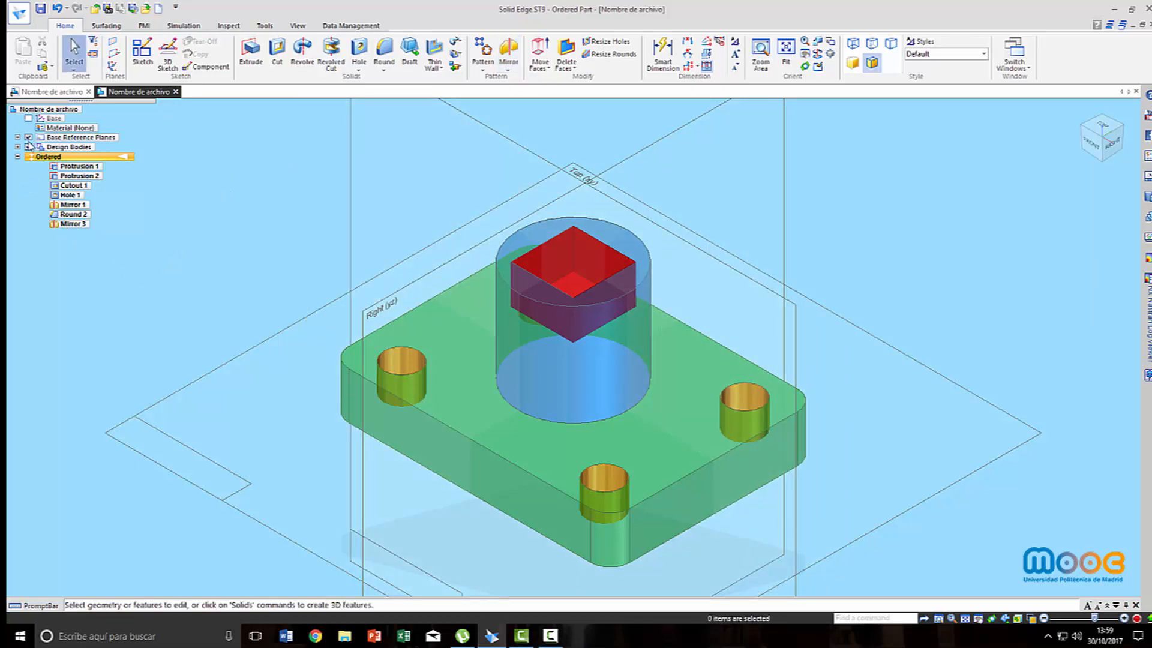
# Step: Use Dynamic Edit on the cylindrical protrusion to set its diameter to 35 mm
pyautogui.rightClick(84, 178)
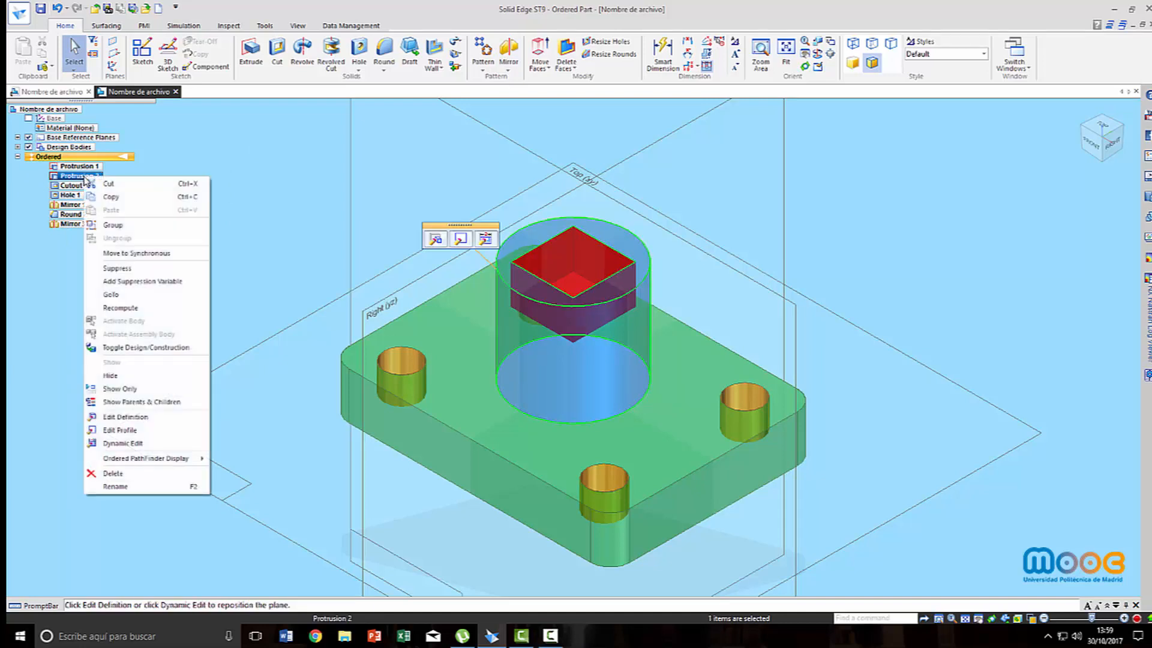
pyautogui.click(132, 446)
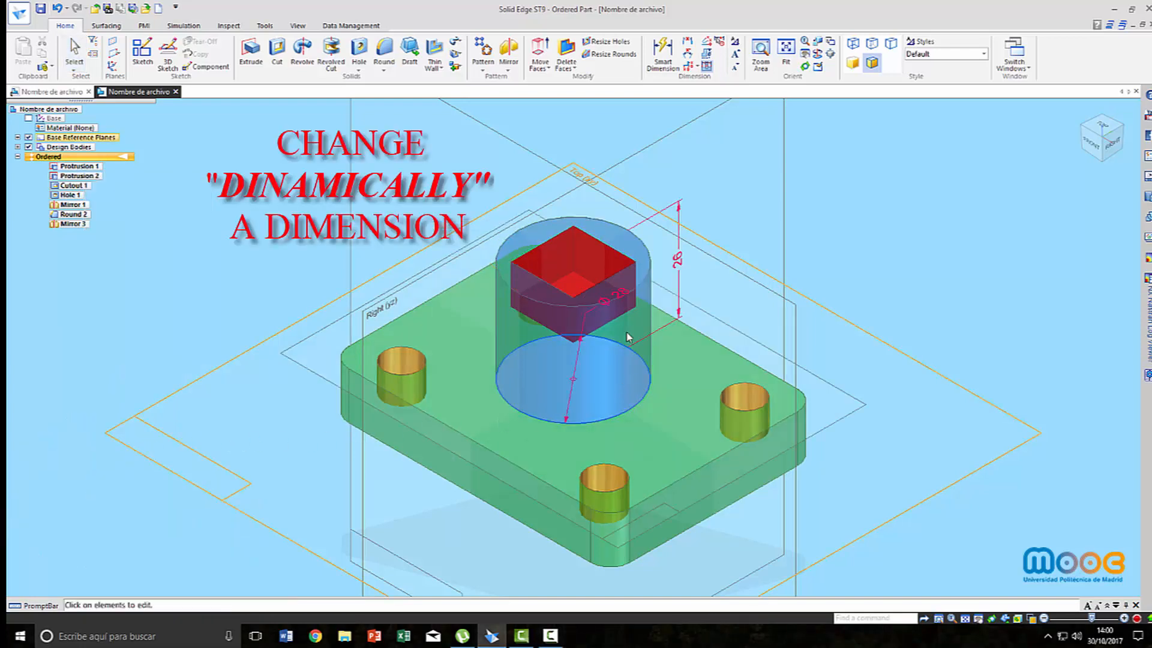
pyautogui.click(614, 300)
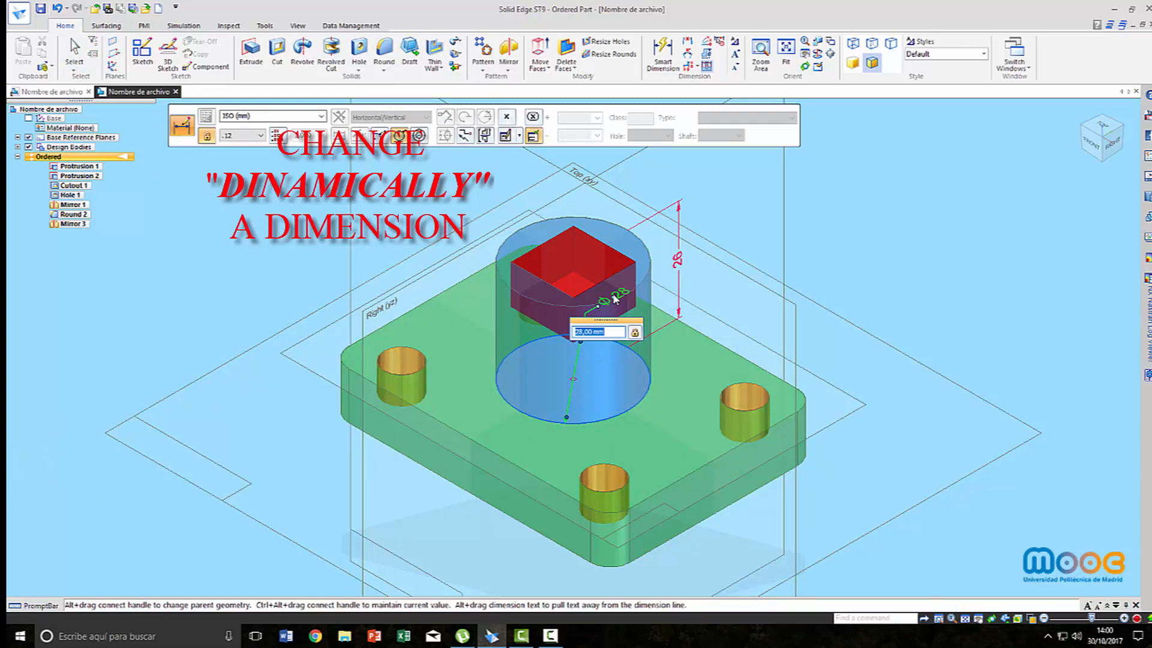
pyautogui.write('35')
pyautogui.press('Return')
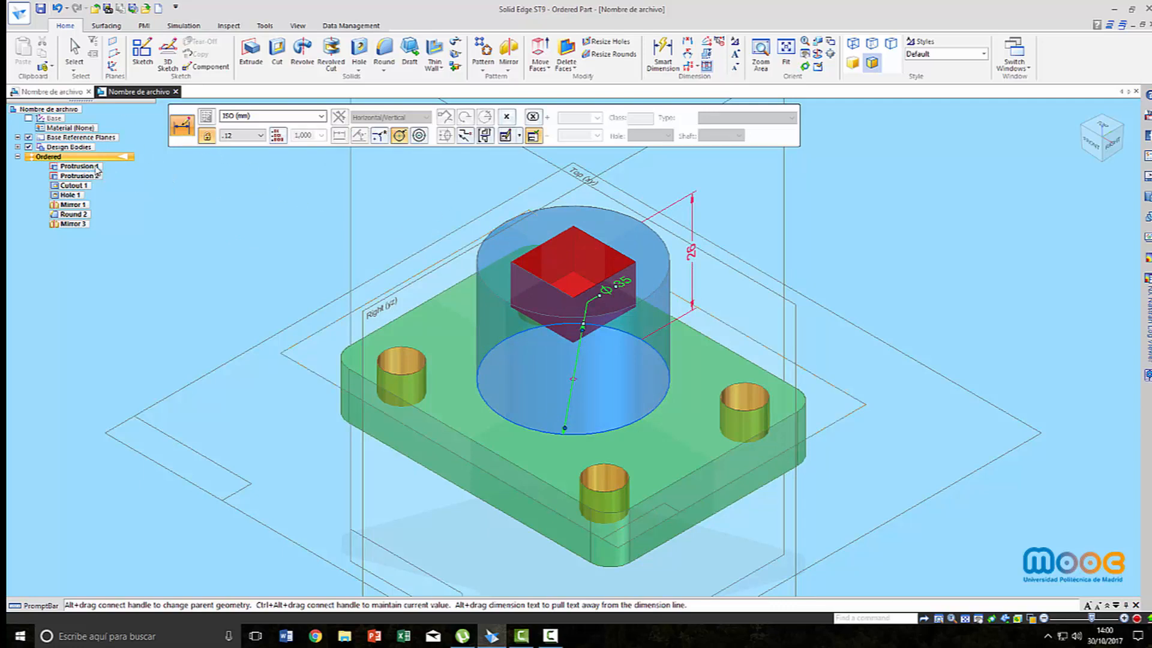
# Step: Hide the base reference planes and save the part
pyautogui.click(28, 137)
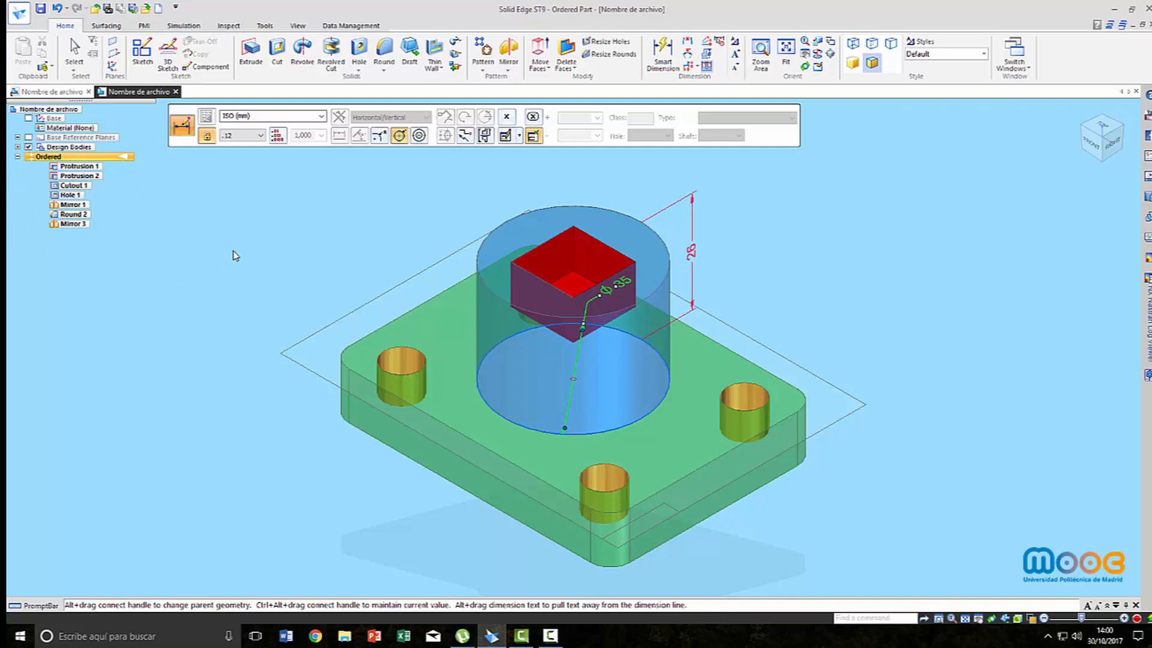
pyautogui.press('Escape')
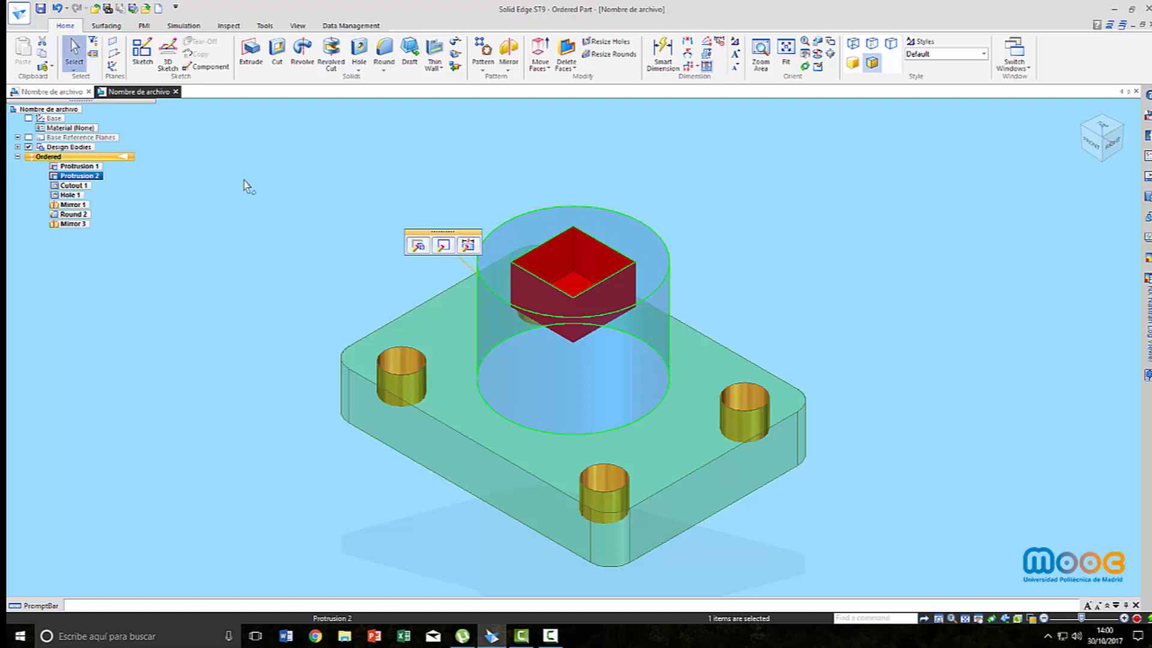
pyautogui.click(41, 10)
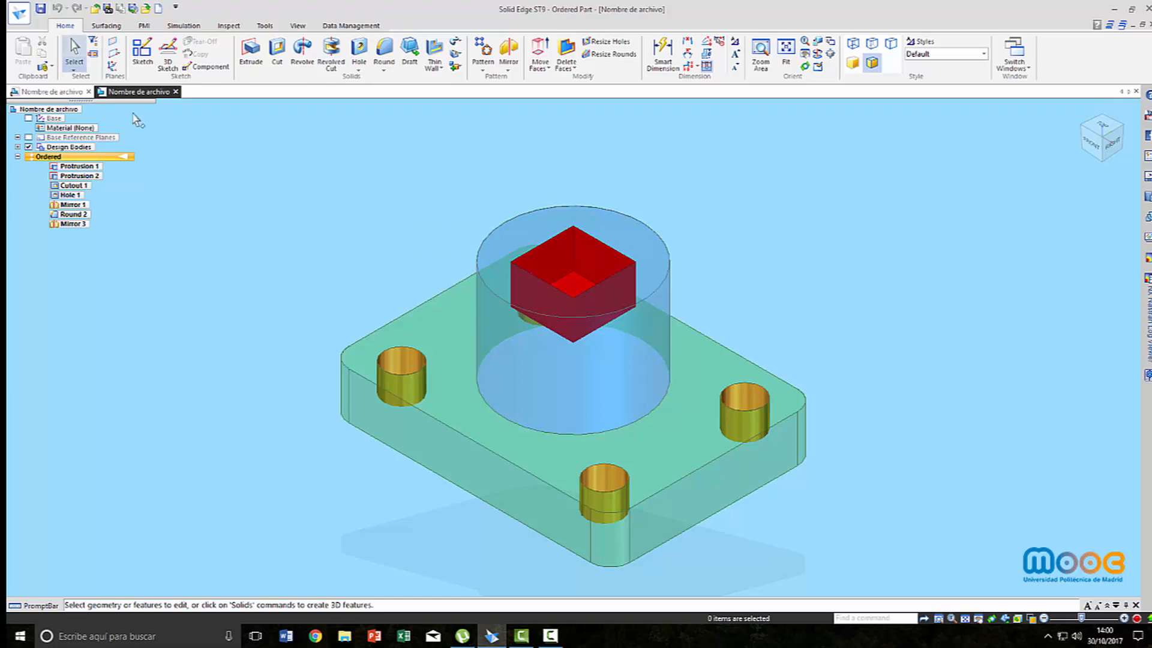
# Step: Return to the draft document and update its drawing views to match the modified part
pyautogui.click(1022, 63)
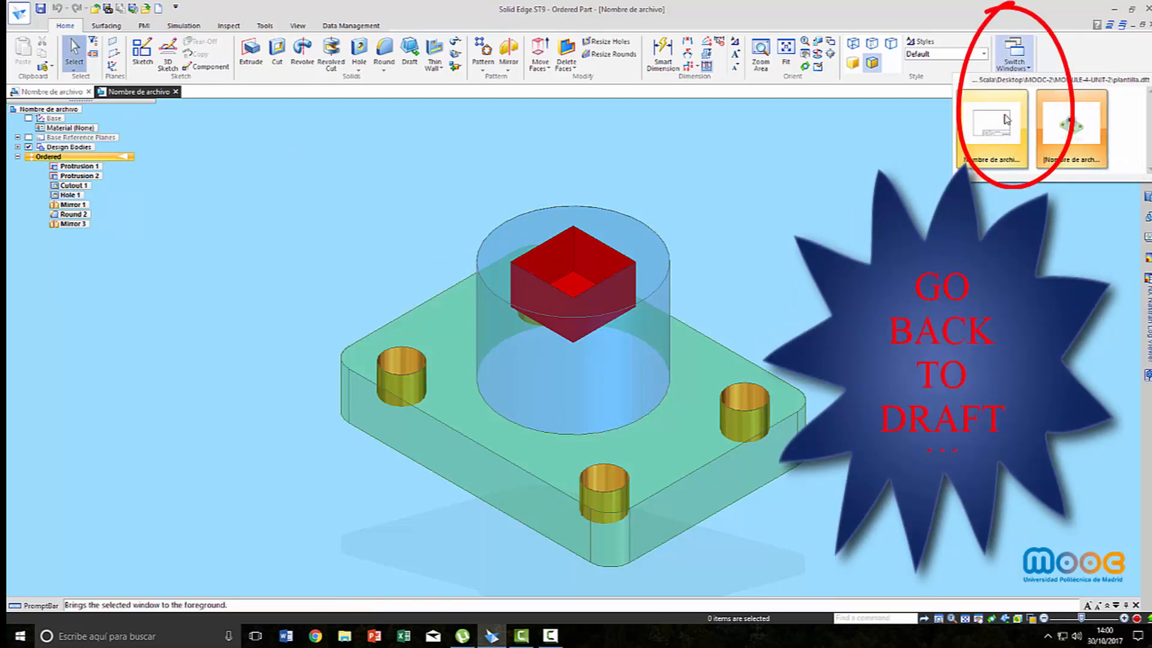
pyautogui.click(971, 137)
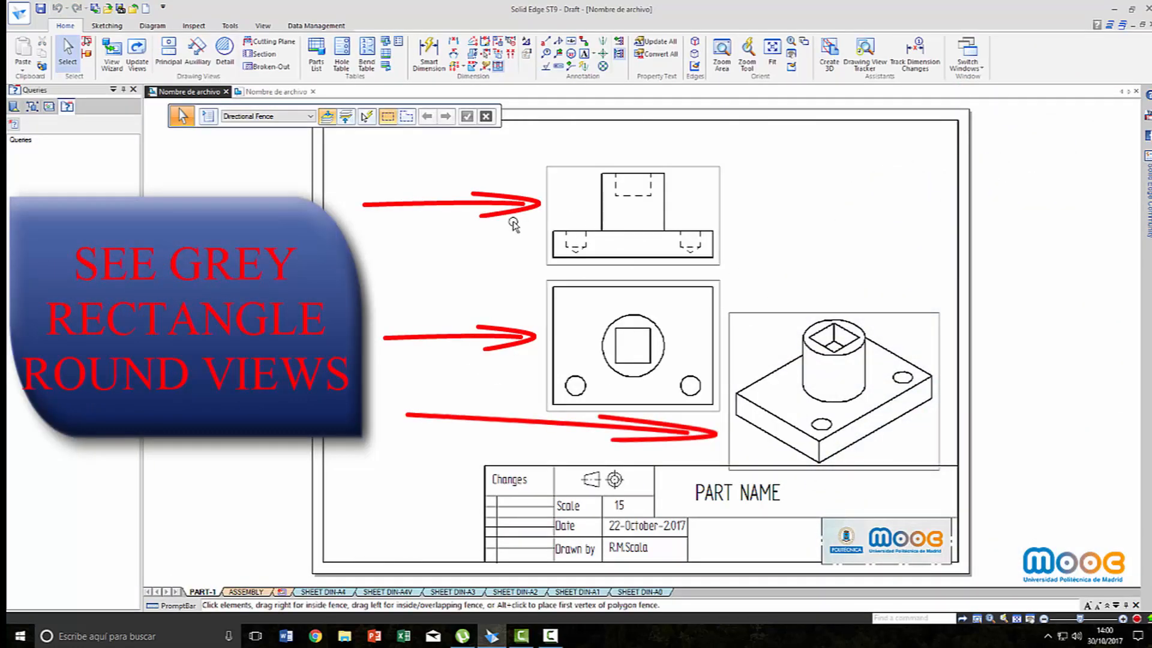
pyautogui.click(135, 55)
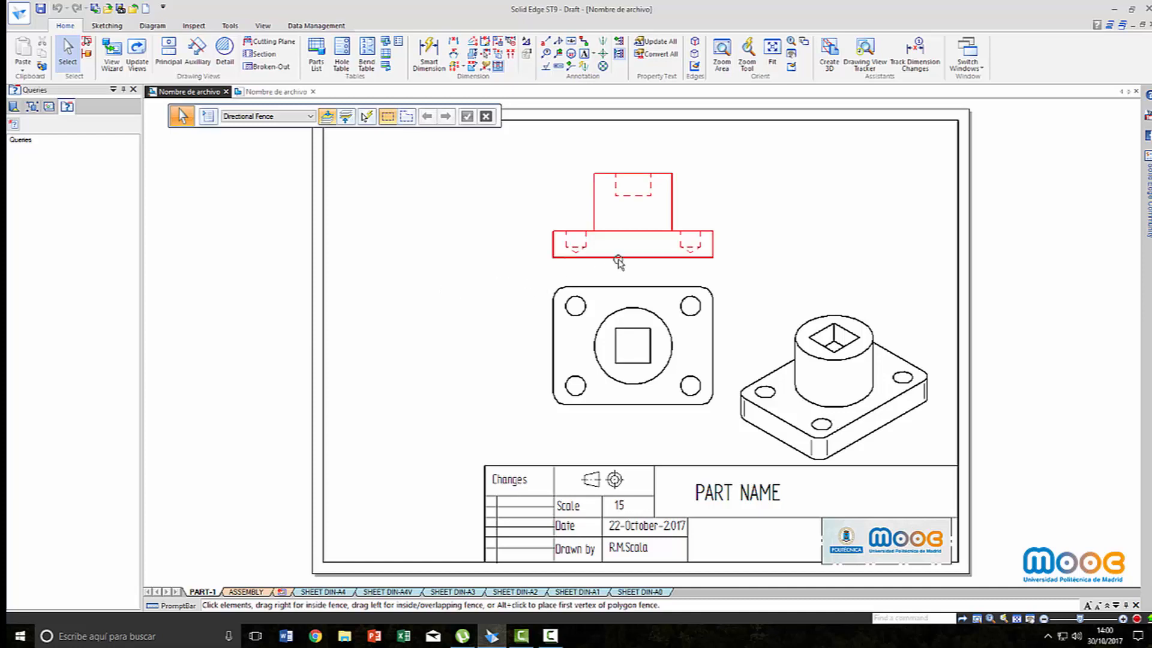
# Step: Move the front view higher on the sheet to widen its gap from the plan view
pyautogui.moveTo(619, 259); pyautogui.dragTo(615, 232)
pyautogui.click(511, 264)
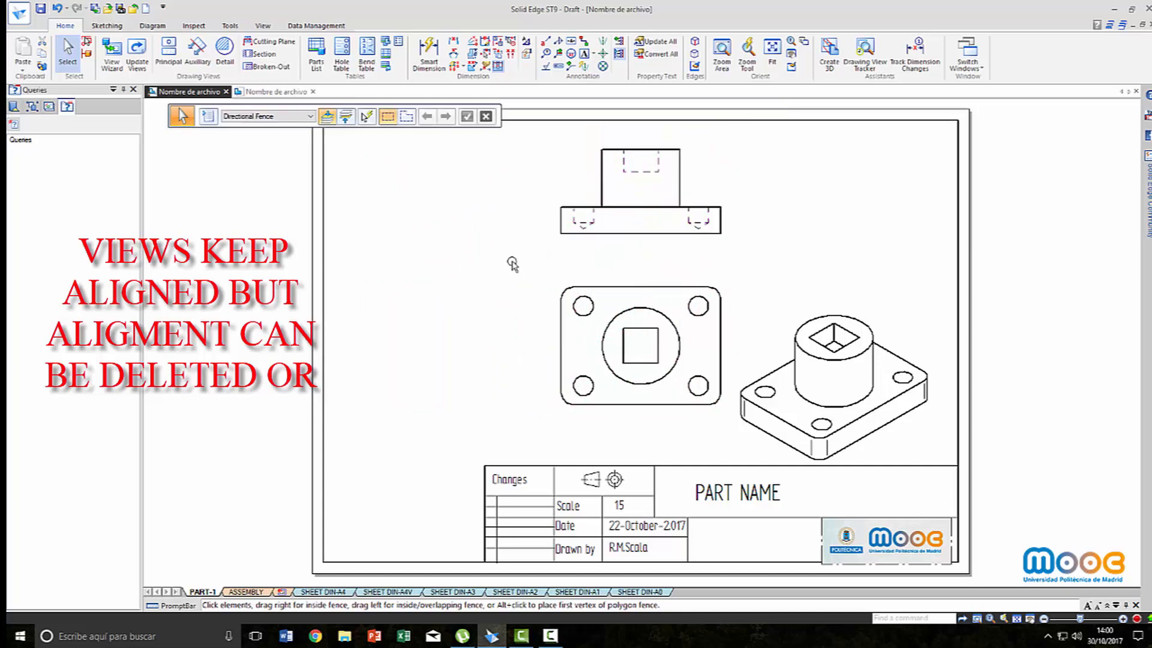
# Step: Delete the alignment between the plan and front views, and move the plan view toward the sheet's left edge
pyautogui.rightClick(615, 287)
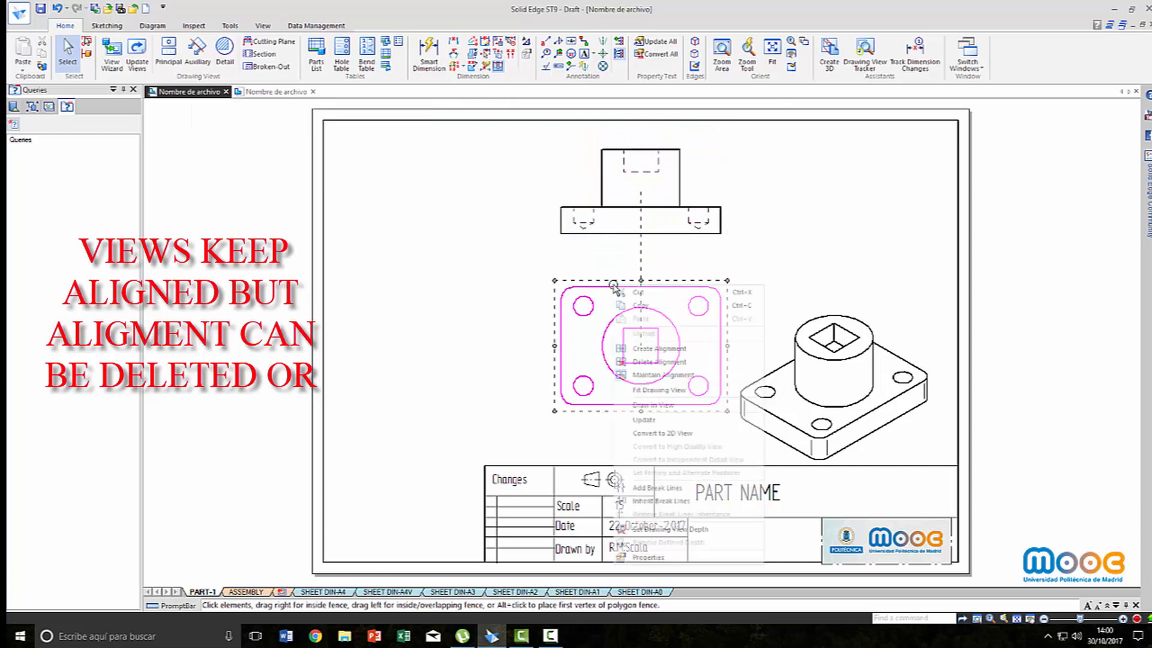
pyautogui.click(651, 362)
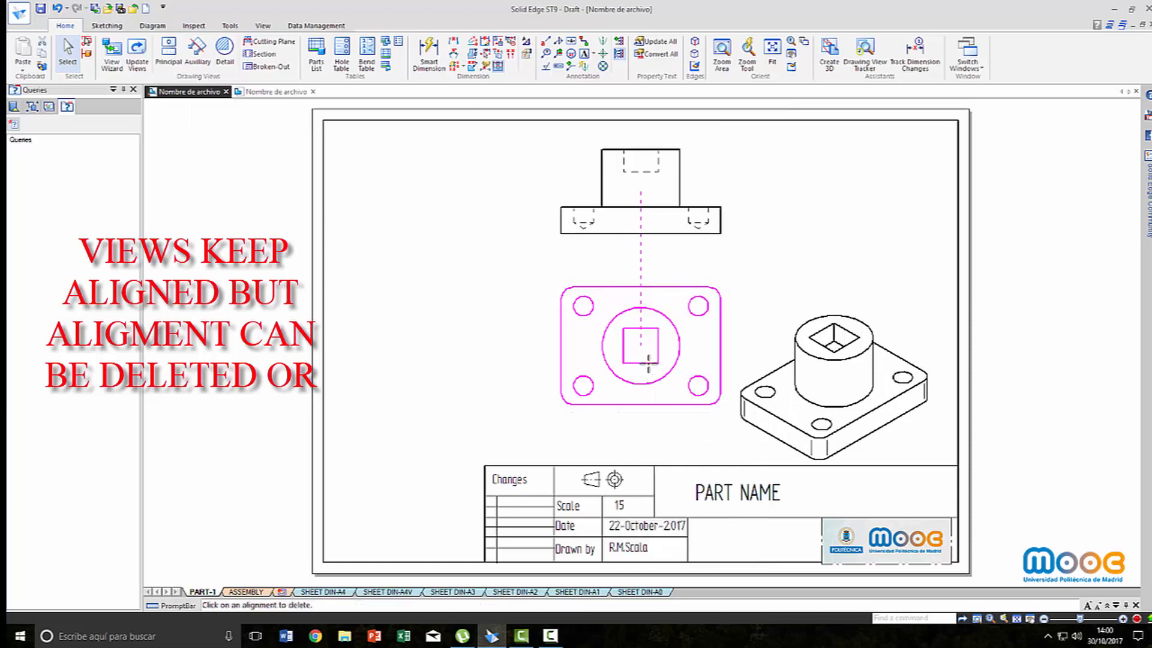
pyautogui.click(638, 270)
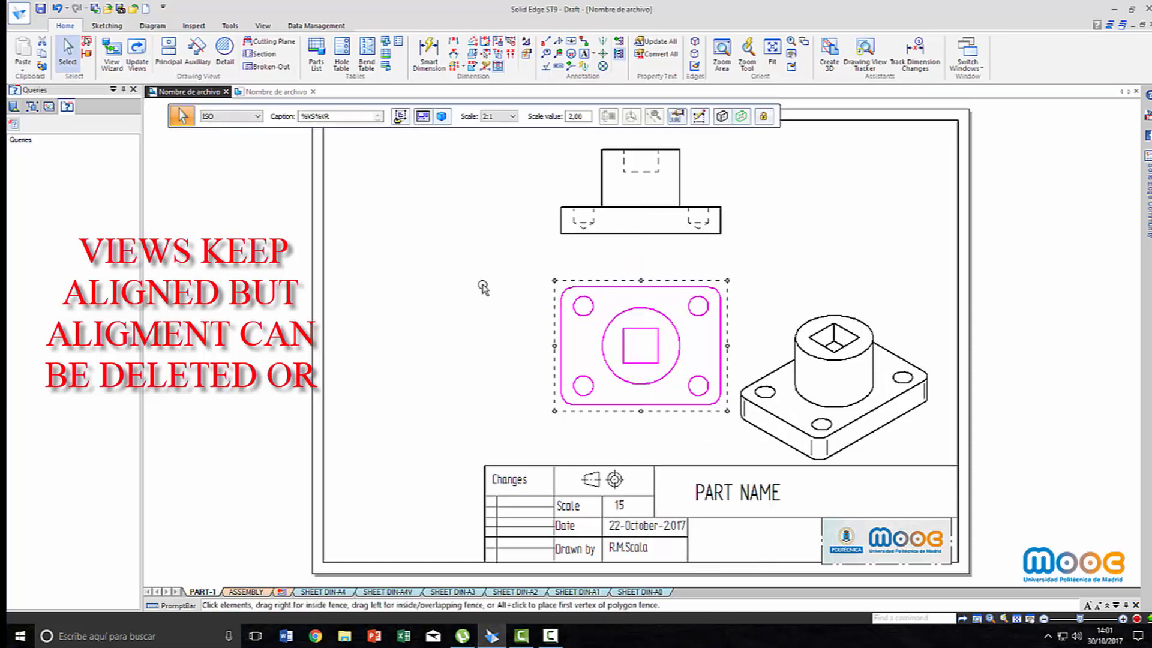
pyautogui.moveTo(577, 288); pyautogui.dragTo(372, 306)
pyautogui.click(391, 251)
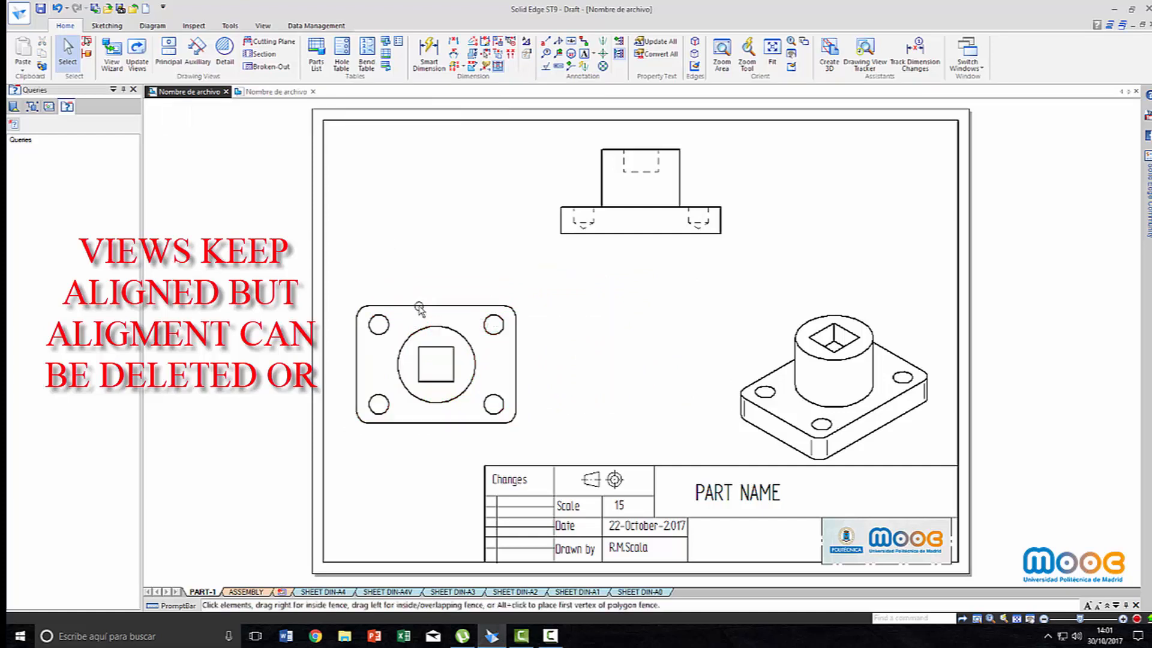
# Step: Align the plan view vertically with the front view by drawing view centers, and shift the aligned pair toward the middle of the sheet
pyautogui.rightClick(420, 308)
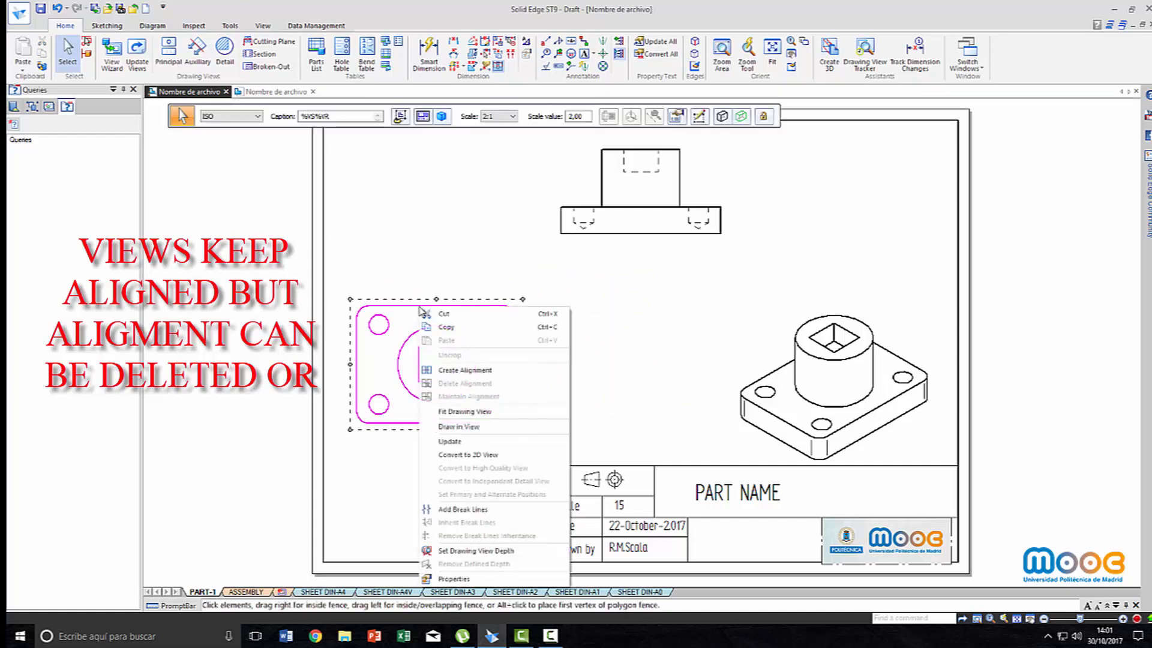
pyautogui.click(462, 371)
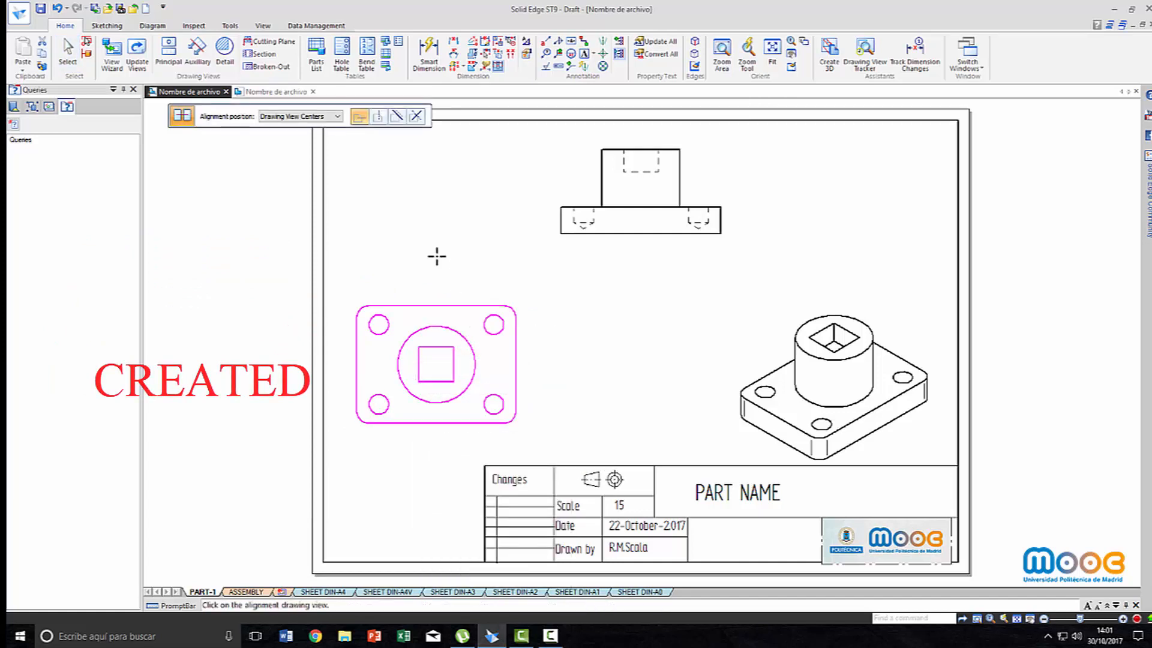
pyautogui.click(379, 119)
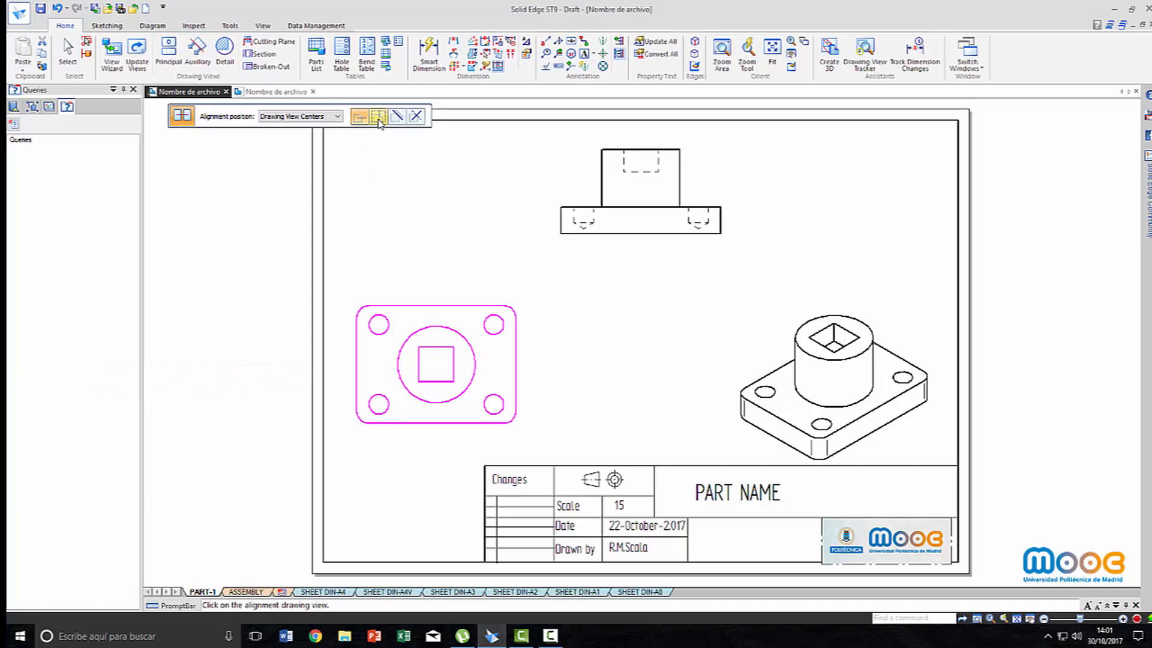
pyautogui.click(566, 234)
pyautogui.moveTo(489, 236); pyautogui.dragTo(662, 240)
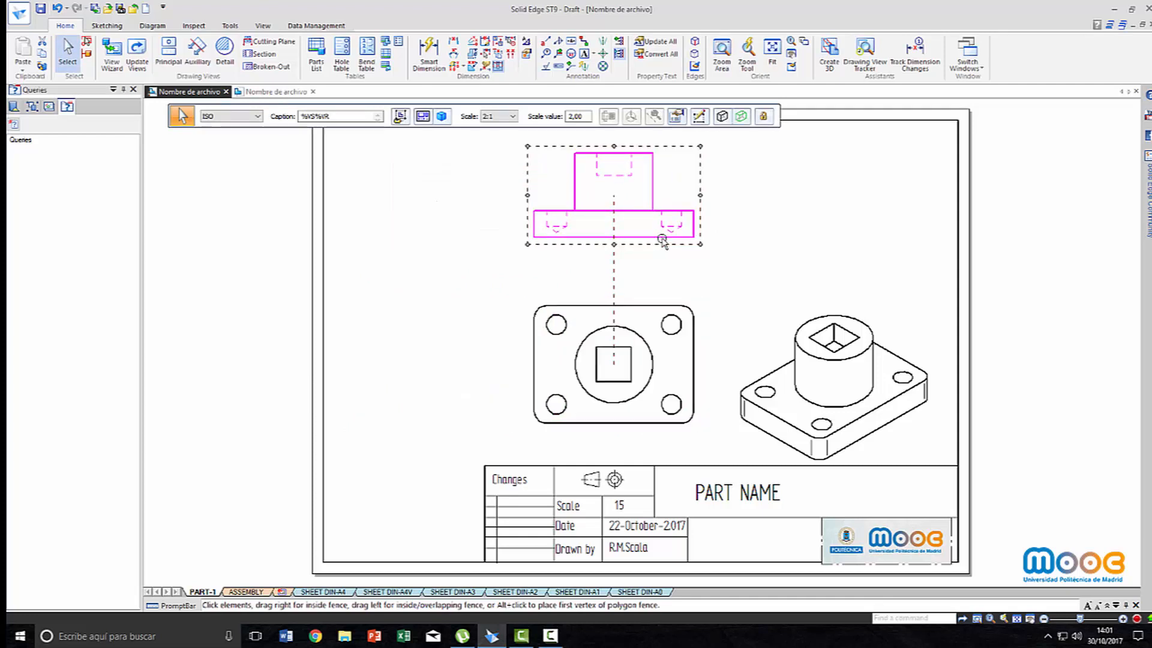
pyautogui.click(764, 257)
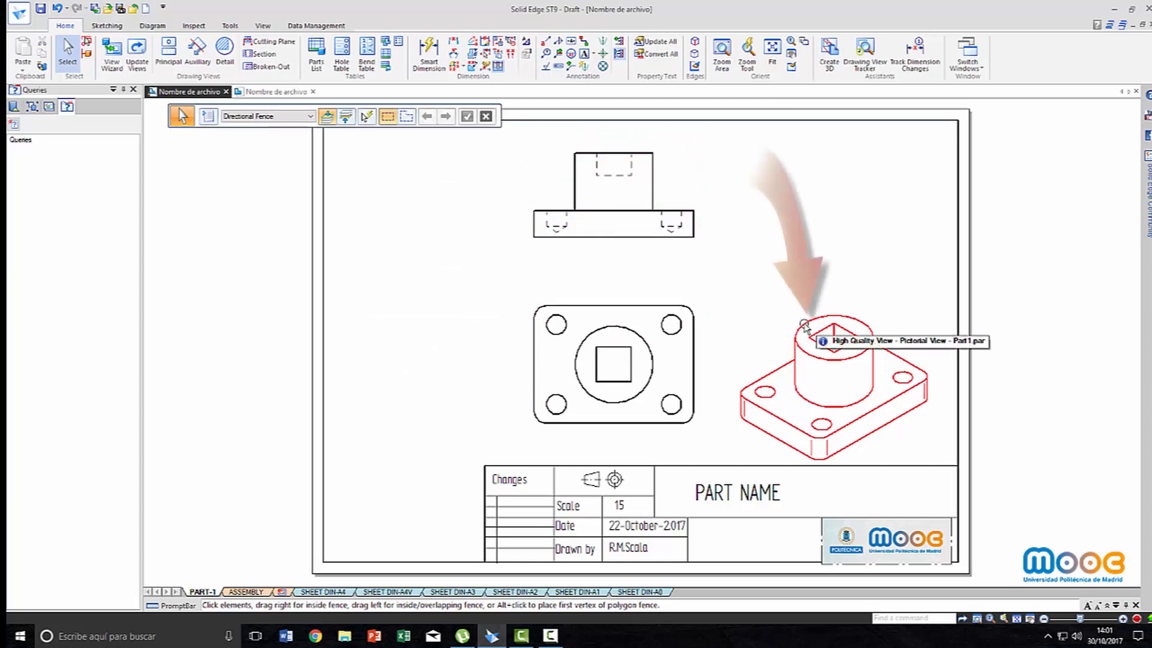
# Step: Enable shading for the pictorial view in its properties and update the drawing views
pyautogui.click(804, 327)
pyautogui.rightClick(804, 325)
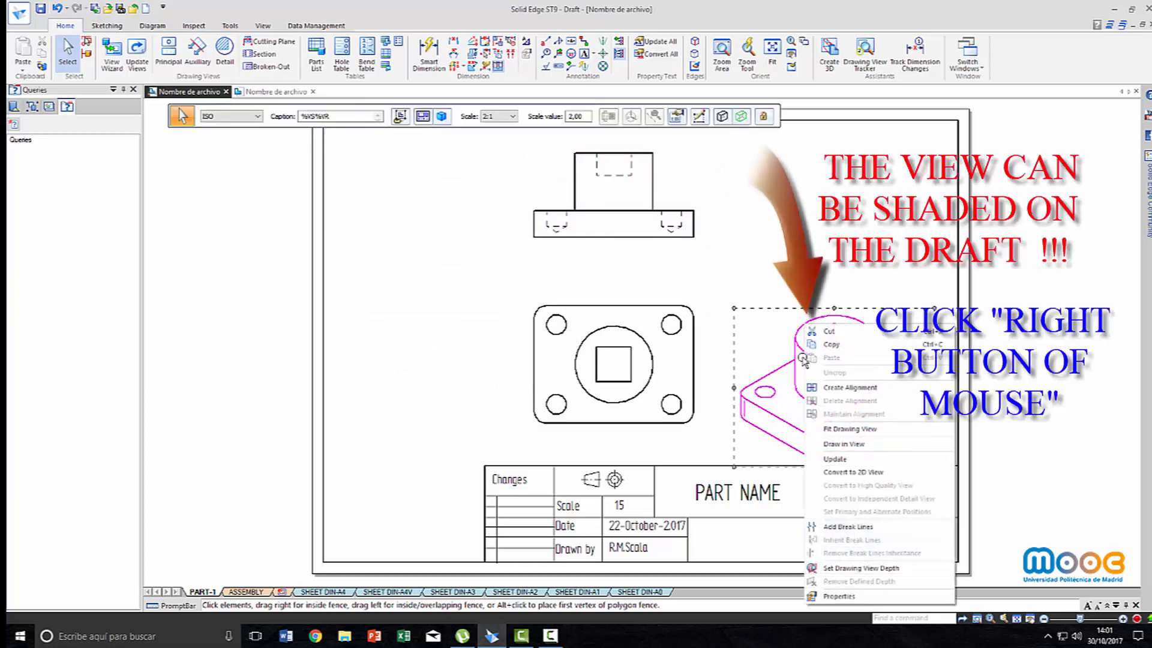
pyautogui.click(838, 596)
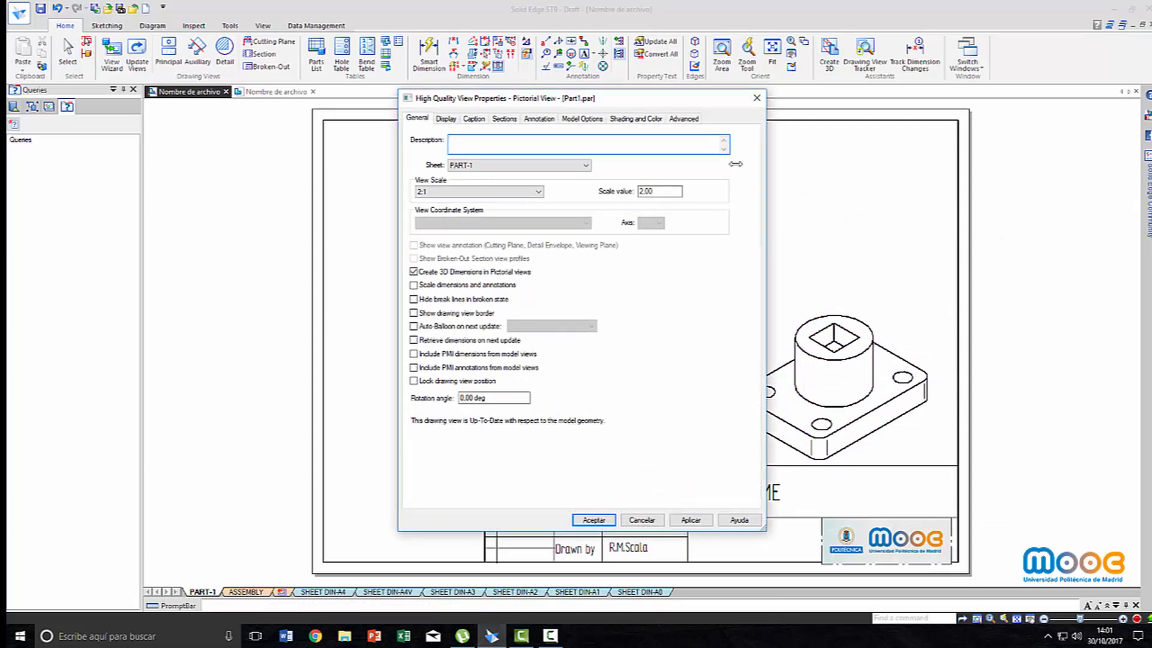
pyautogui.click(640, 124)
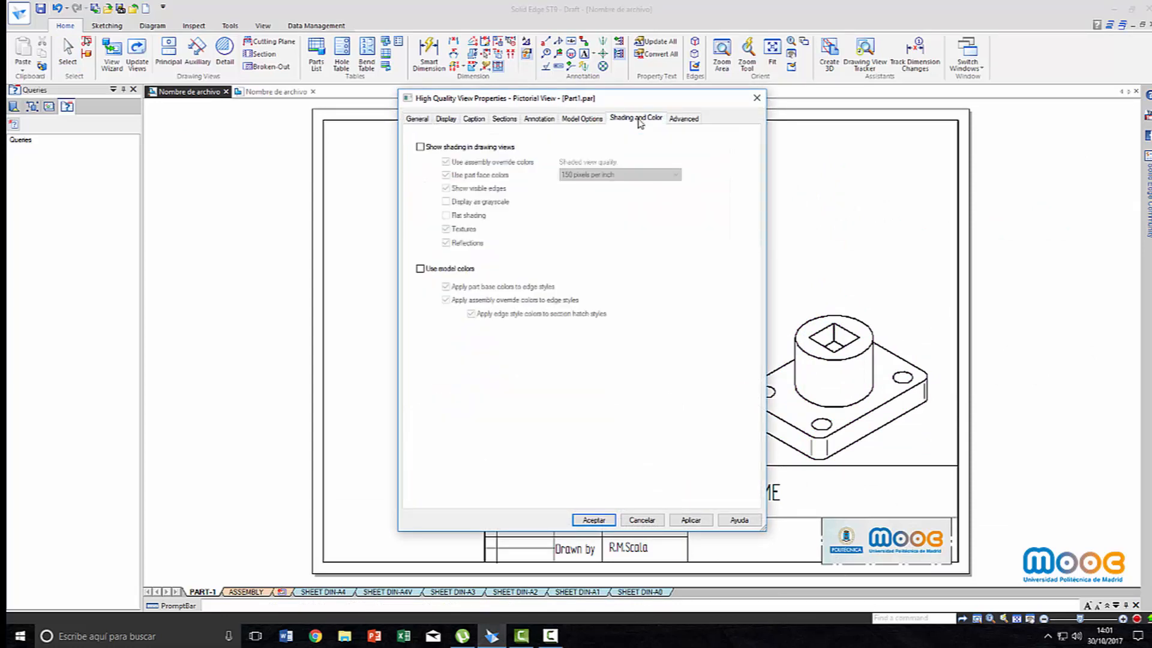
pyautogui.click(420, 148)
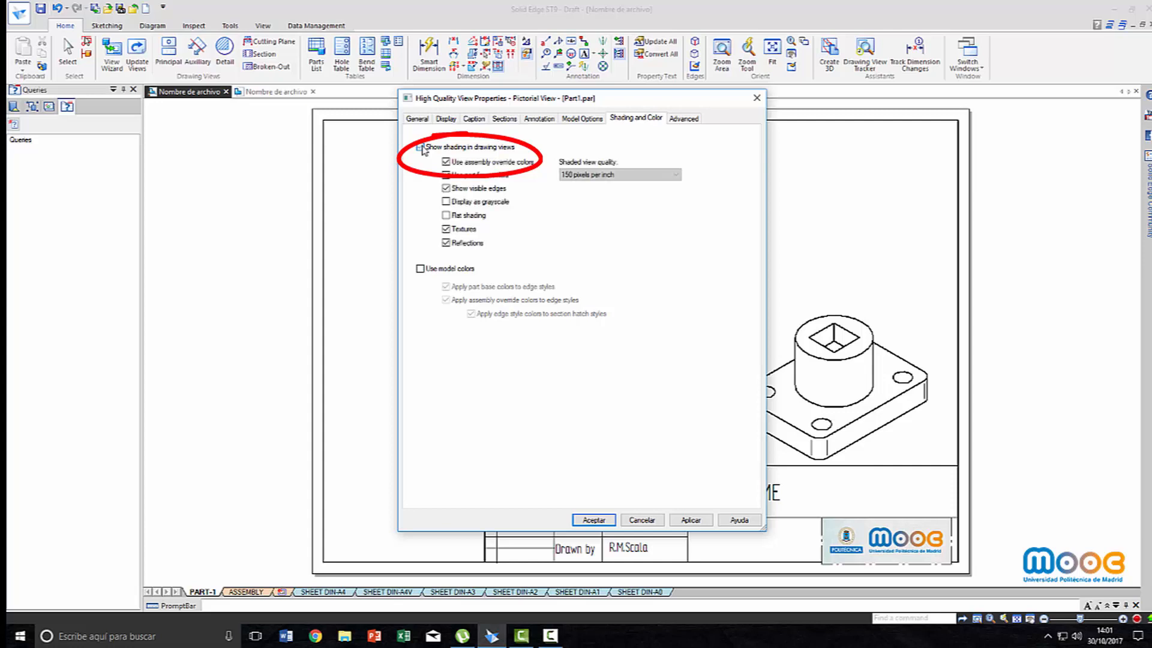
pyautogui.click(580, 520)
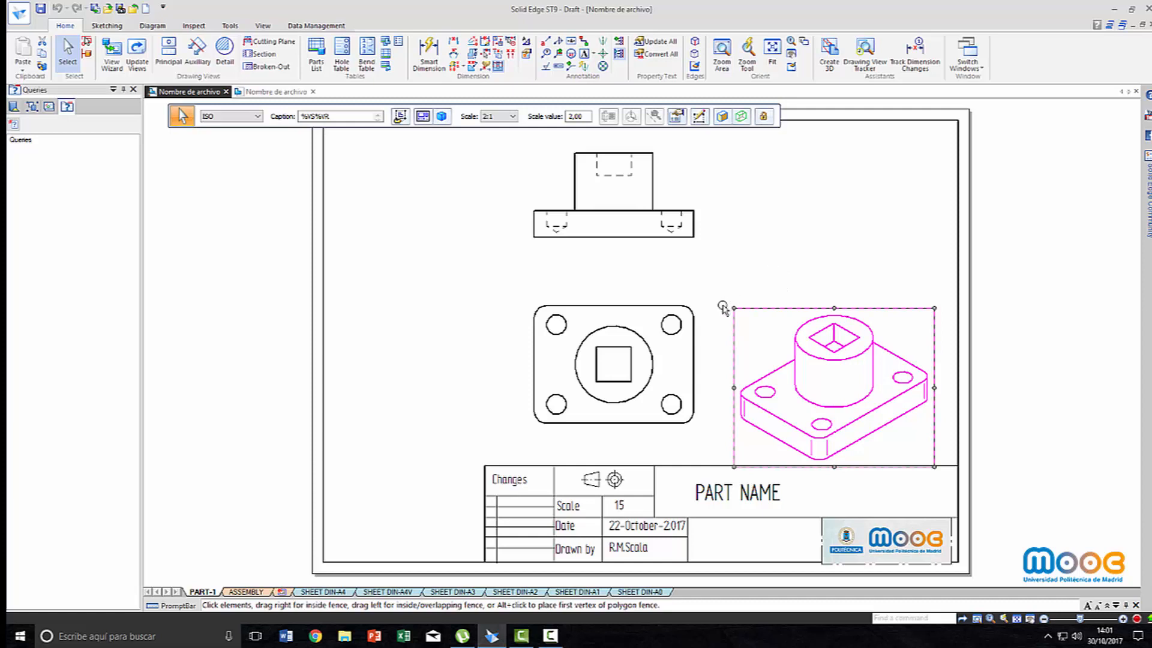
pyautogui.click(470, 275)
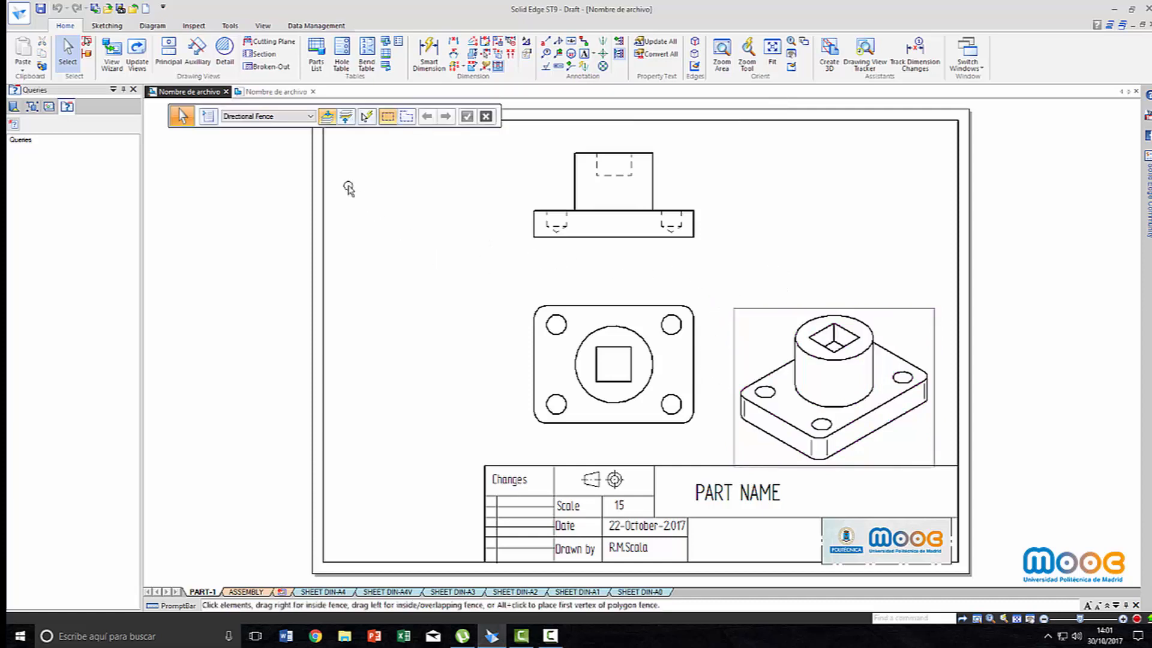
pyautogui.click(138, 51)
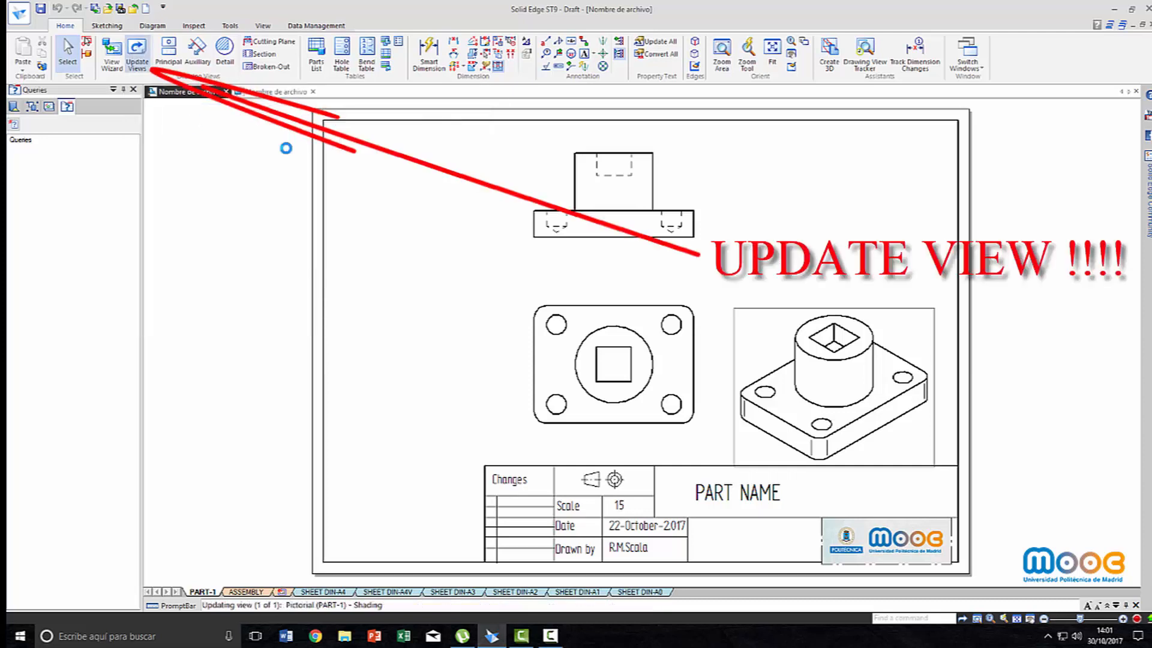